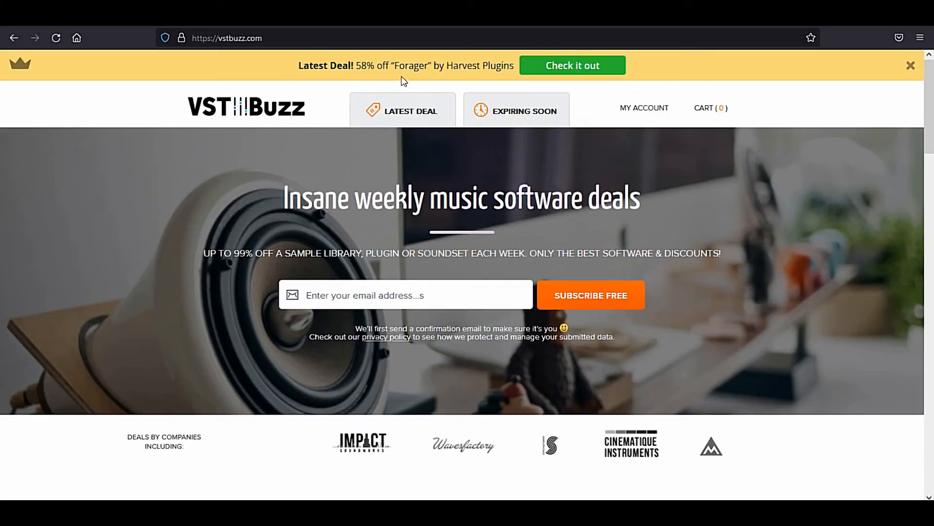
Open the "Forager" by Harvest Plugins deal on VSTBuzz and review its offer, description and feature list.
{"action": "mouse_move", "coordinate": [408, 122]}
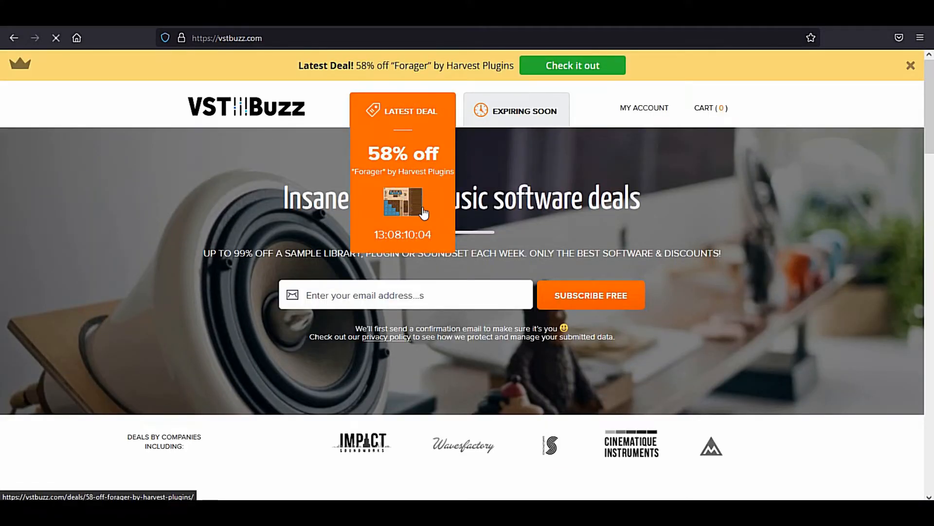
{"action": "left_click", "coordinate": [406, 200]}
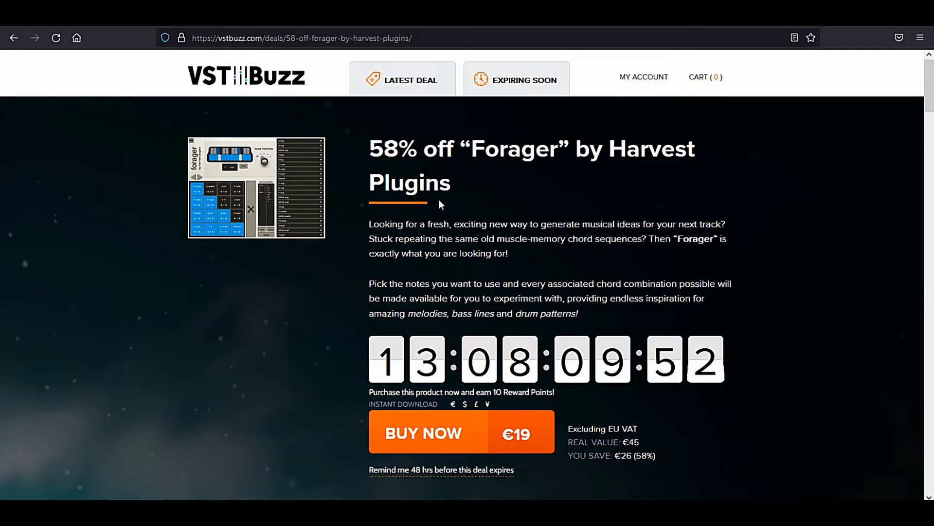
{"action": "scroll", "coordinate": [439, 199], "scroll_direction": "down", "scroll_amount": 3}
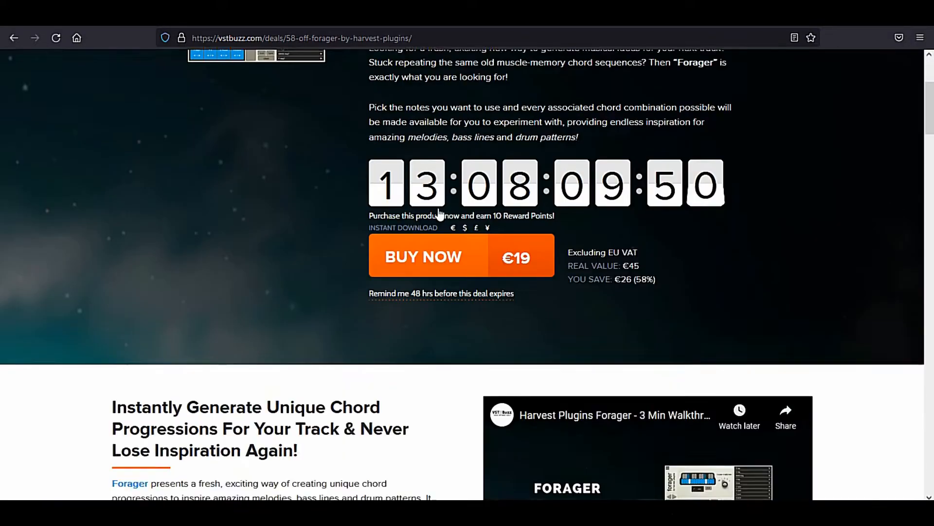
{"action": "scroll", "coordinate": [439, 214], "scroll_direction": "down", "scroll_amount": 5}
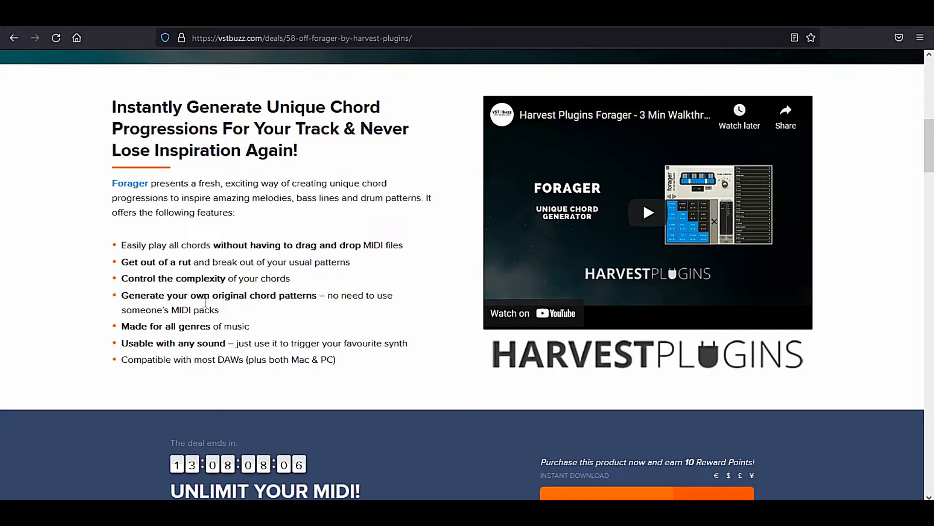
{"action": "scroll", "coordinate": [200, 296], "scroll_direction": "down", "scroll_amount": 5}
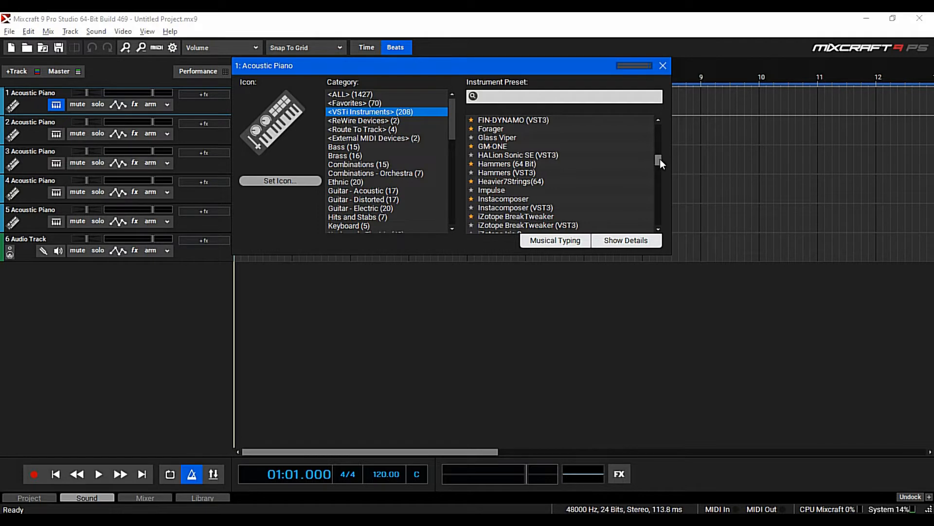
Load the Forager VSTi on track 1 and arrange its window beside the track's instrument window.
{"action": "left_click_drag", "start_coordinate": [659, 159], "coordinate": [660, 156]}
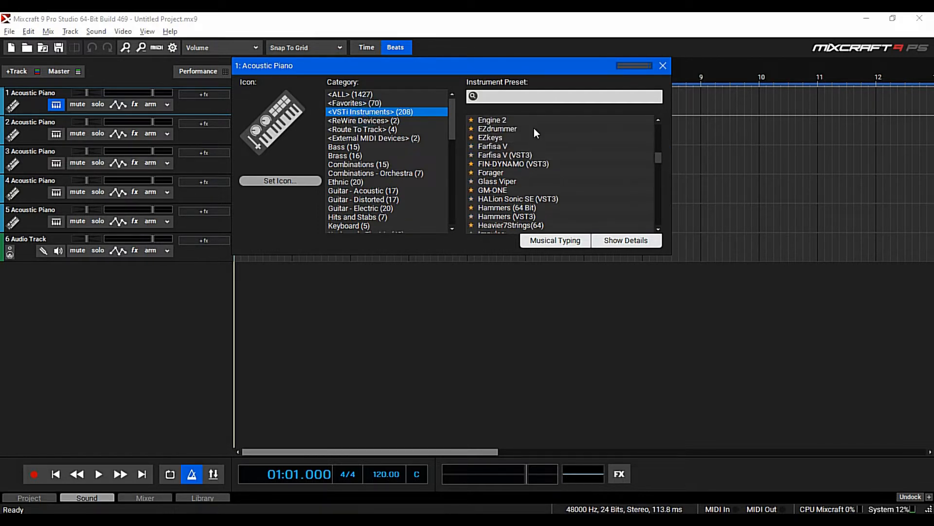
{"action": "mouse_move", "coordinate": [656, 156]}
{"action": "left_mouse_down"}
{"action": "mouse_move", "coordinate": [664, 172]}
{"action": "mouse_move", "coordinate": [663, 157]}
{"action": "left_mouse_up"}
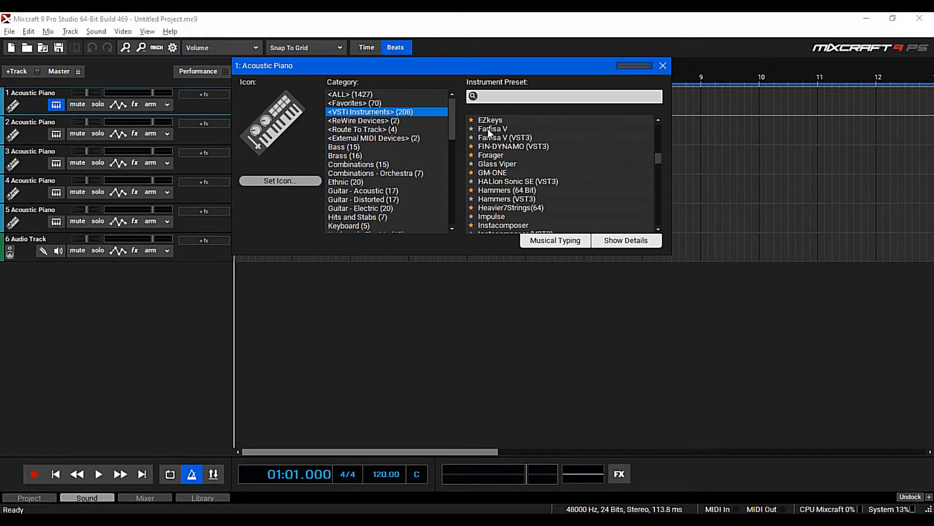
{"action": "left_click", "coordinate": [496, 154]}
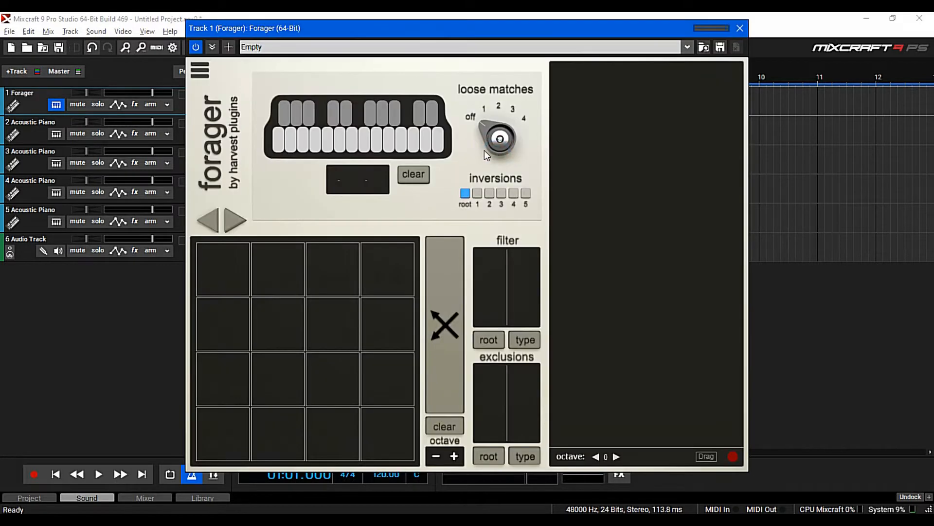
{"action": "left_click_drag", "start_coordinate": [402, 27], "coordinate": [577, 29]}
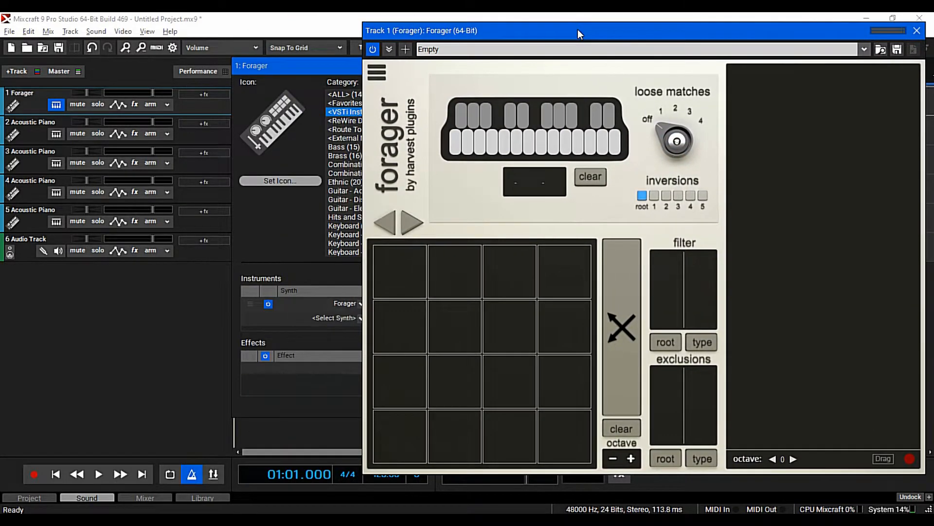
{"action": "left_click_drag", "start_coordinate": [337, 62], "coordinate": [157, 62]}
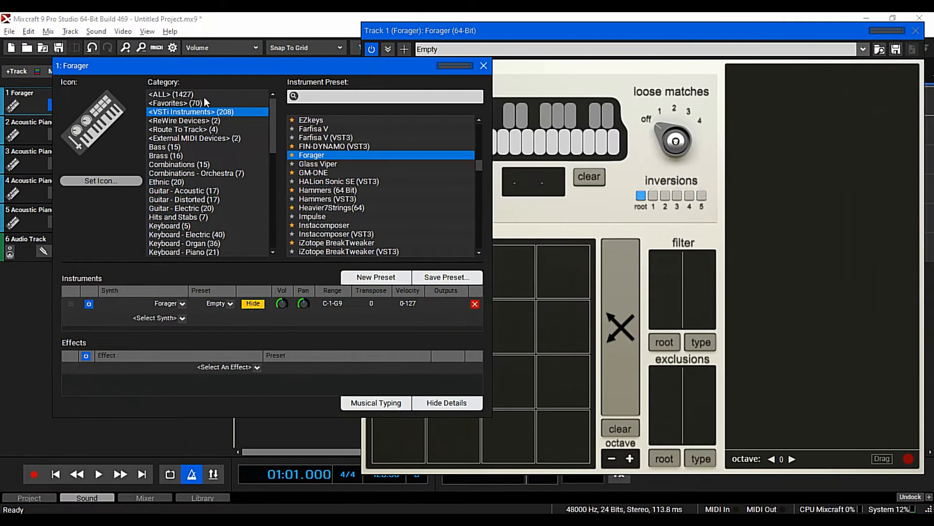
Add Analog Lab 4 as the second synth on track 1 and dismiss the Arturia update notification.
{"action": "left_click", "coordinate": [230, 302]}
{"action": "left_click", "coordinate": [229, 303]}
{"action": "left_click", "coordinate": [182, 318]}
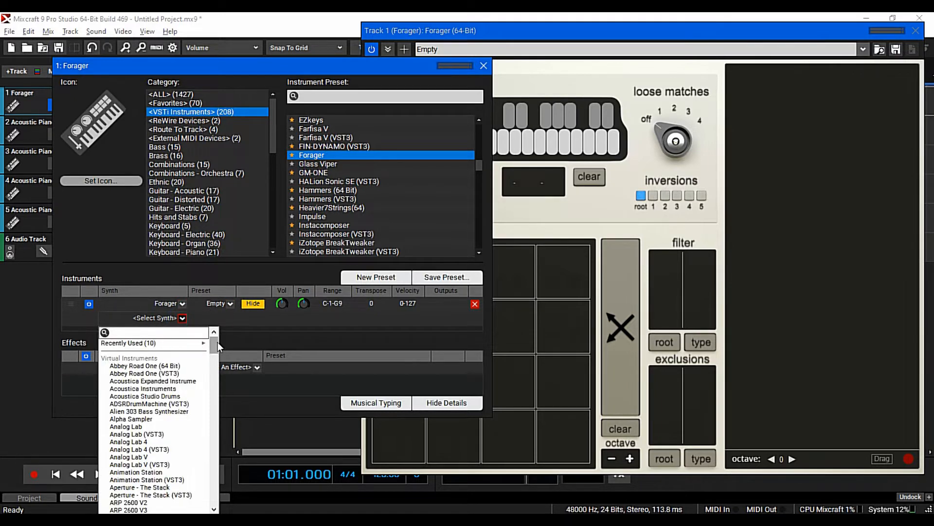
{"action": "left_click_drag", "start_coordinate": [217, 341], "coordinate": [217, 346]}
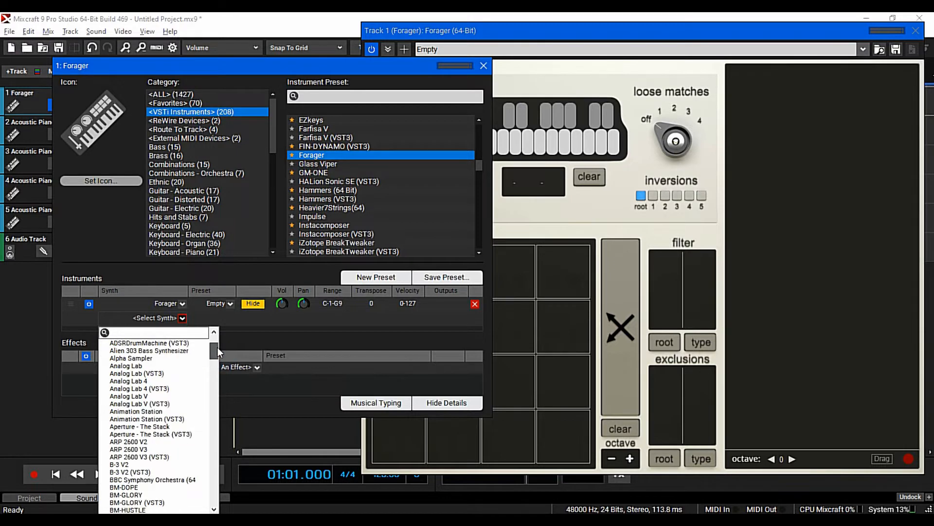
{"action": "left_click", "coordinate": [135, 380]}
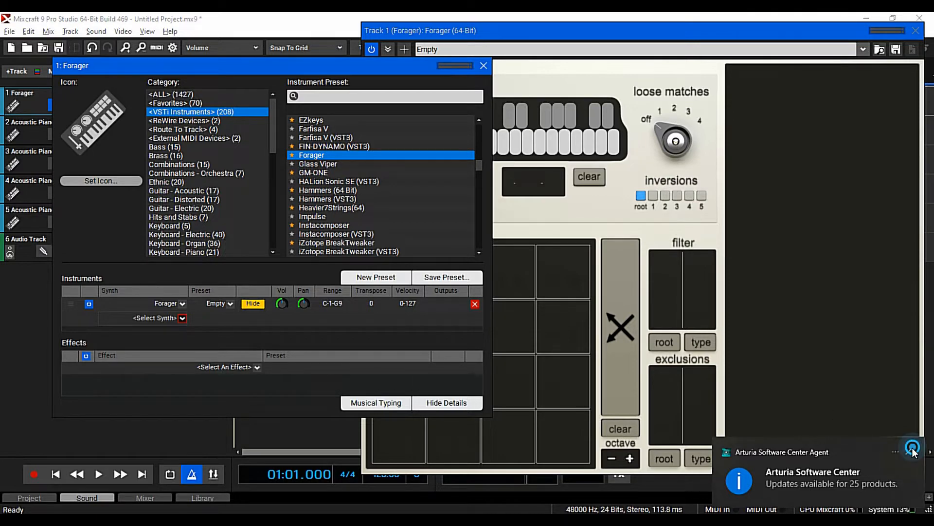
{"action": "left_click", "coordinate": [908, 452]}
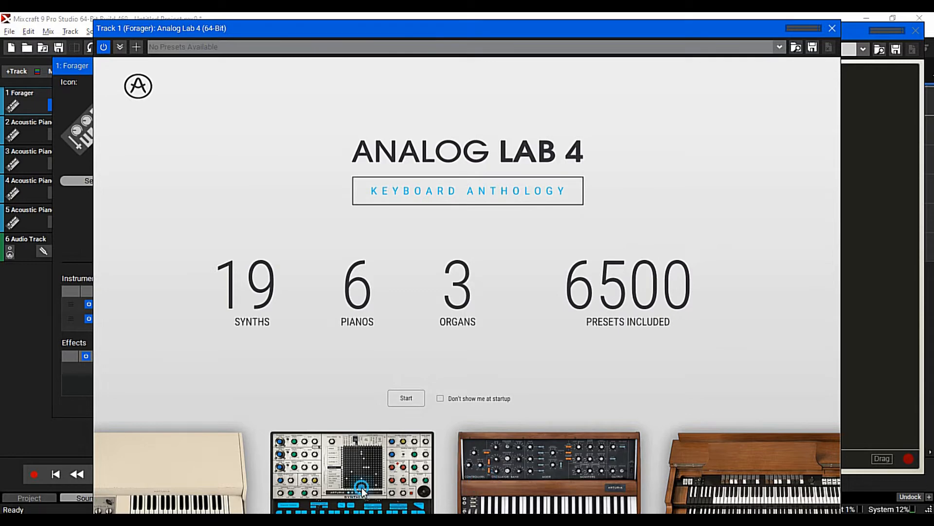
Leave the Analog Lab 4 start screen, move its window clear of Forager and close the track's instrument window.
{"action": "left_click", "coordinate": [416, 398]}
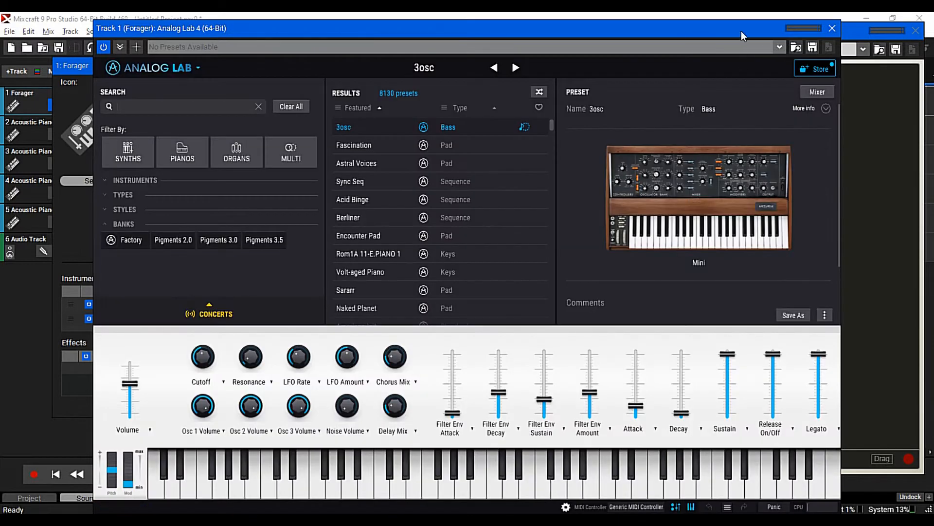
{"action": "left_click_drag", "start_coordinate": [740, 31], "coordinate": [580, 397]}
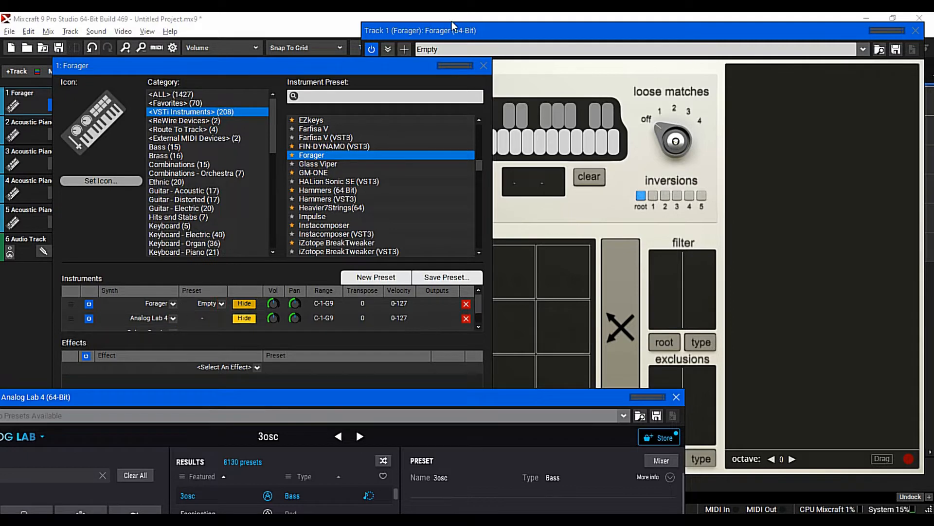
{"action": "left_click", "coordinate": [483, 66]}
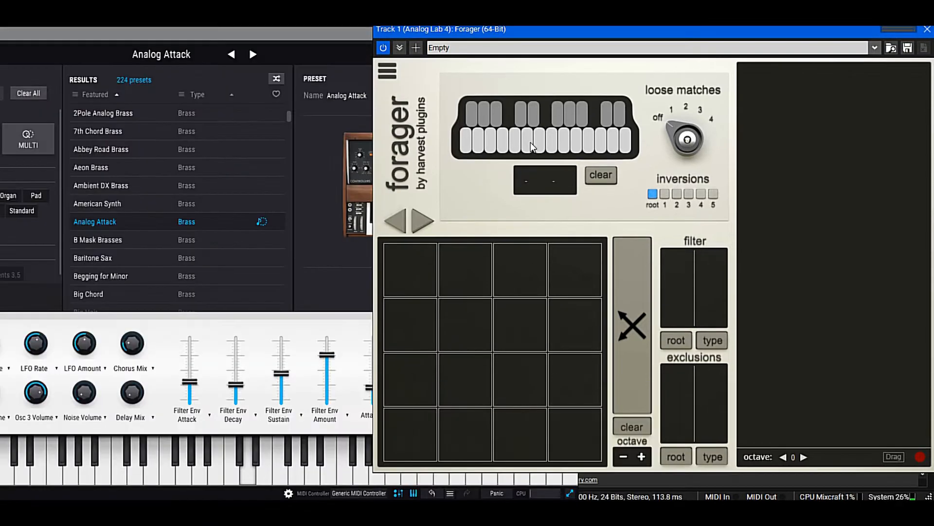
Select the notes C, E, G, D, B and A on Forager's keyboard to build the chord list.
{"action": "left_click", "coordinate": [516, 142]}
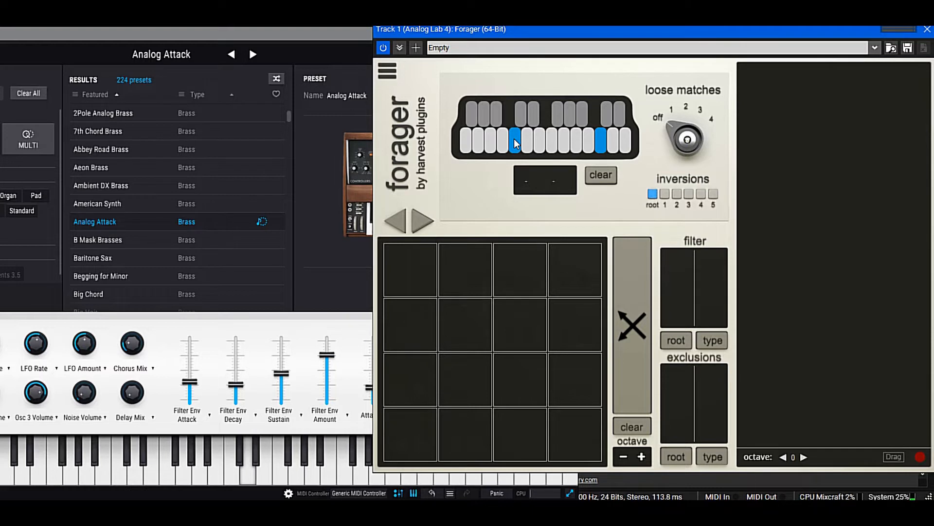
{"action": "left_click", "coordinate": [542, 138]}
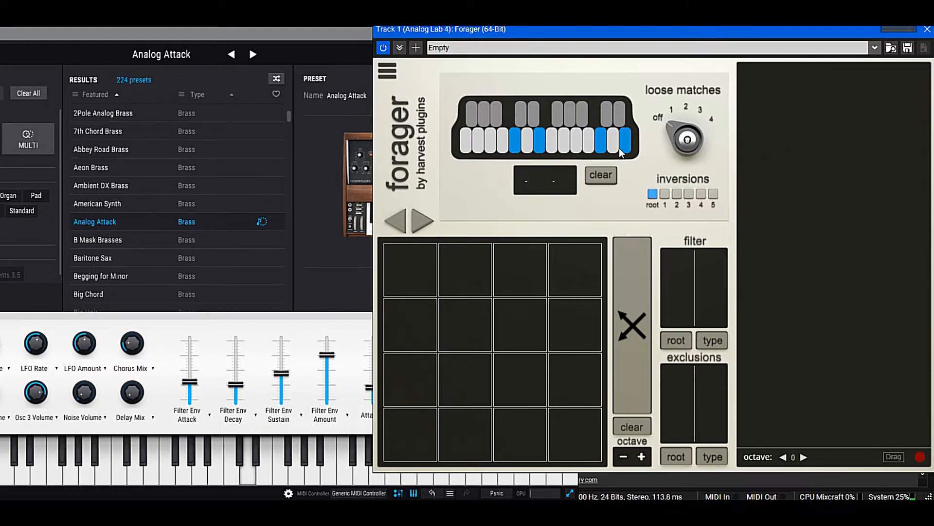
{"action": "left_click", "coordinate": [565, 145]}
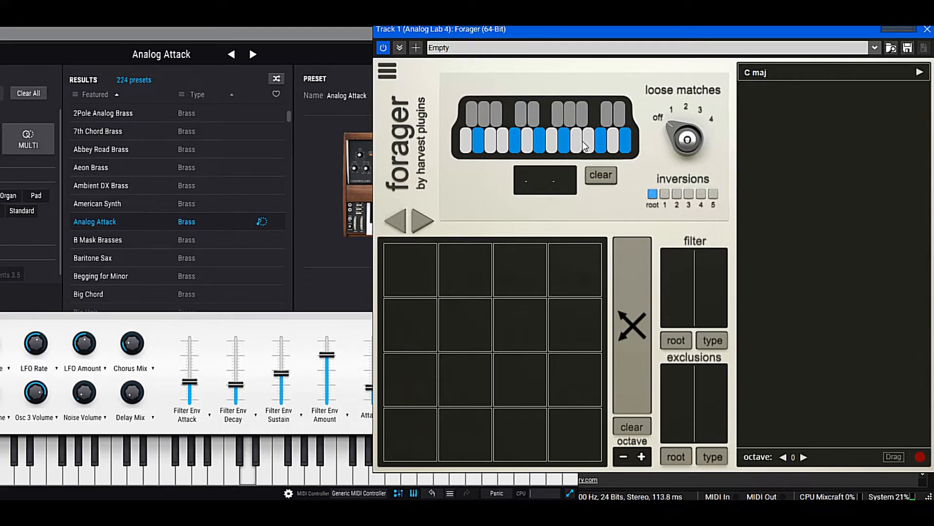
{"action": "left_click", "coordinate": [615, 146]}
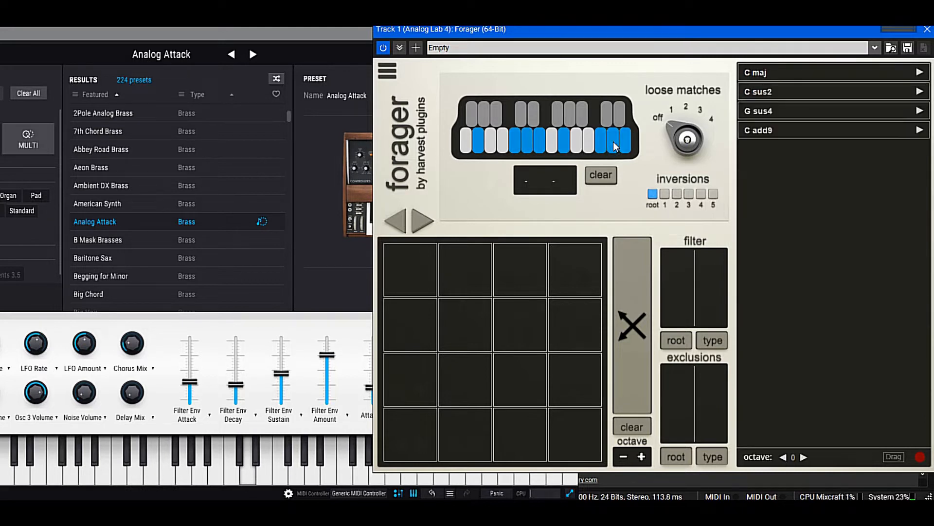
{"action": "left_click", "coordinate": [589, 144]}
{"action": "left_click", "coordinate": [574, 142]}
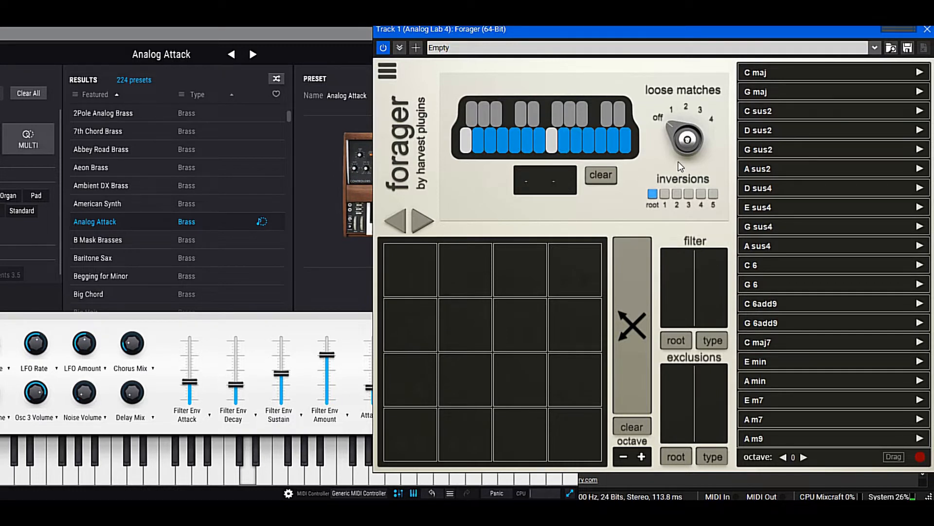
Browse the generated chord list and place the A sus2 chord on the fourth pad of the first row.
{"action": "scroll", "coordinate": [863, 288], "scroll_direction": "down", "scroll_amount": 5}
{"action": "scroll", "coordinate": [871, 345], "scroll_direction": "up", "scroll_amount": 5}
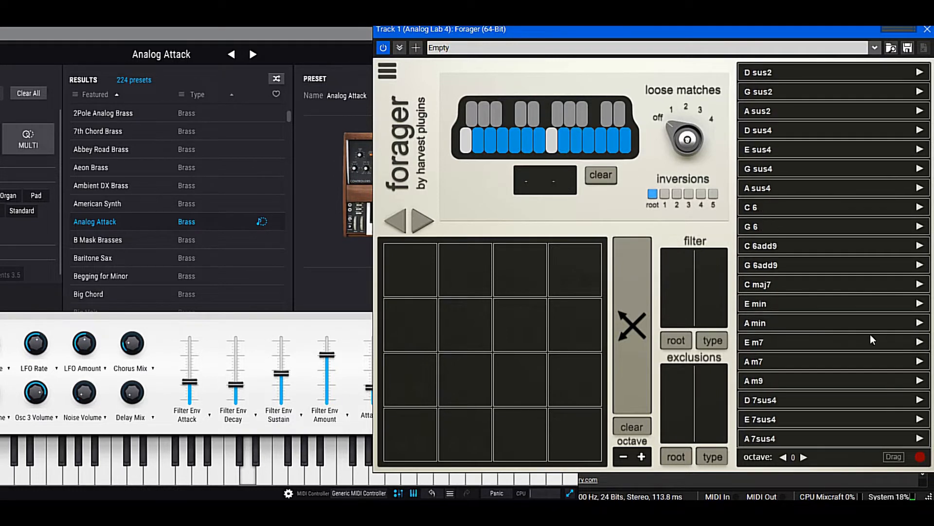
{"action": "scroll", "coordinate": [835, 288], "scroll_direction": "down", "scroll_amount": 5}
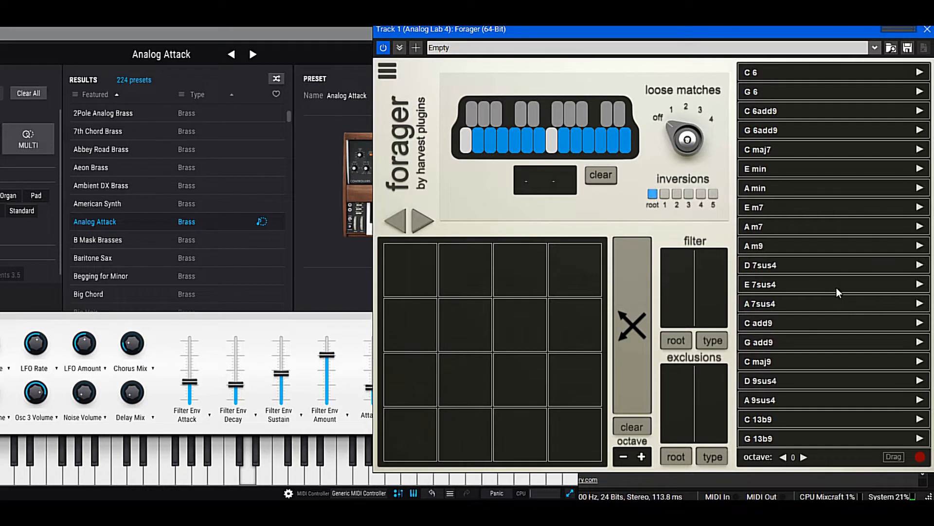
{"action": "scroll", "coordinate": [833, 280], "scroll_direction": "up", "scroll_amount": 5}
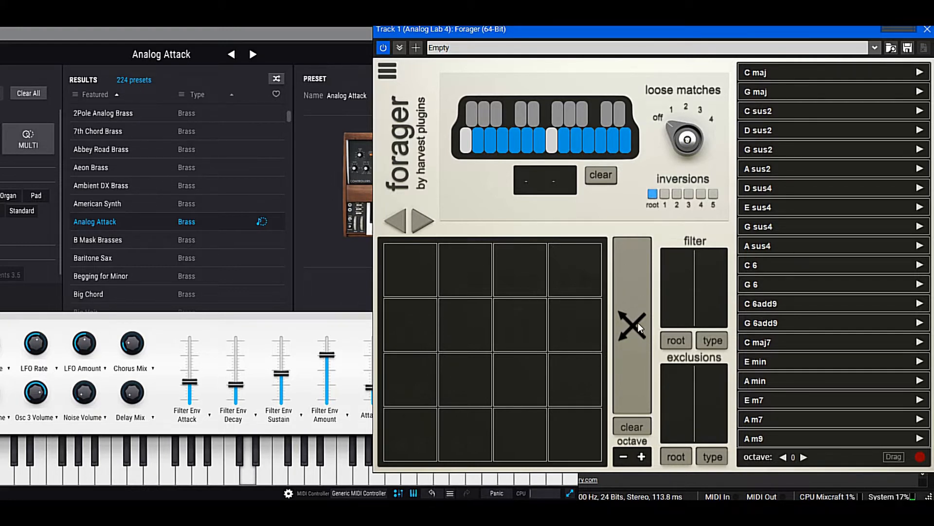
{"action": "left_click", "coordinate": [754, 170]}
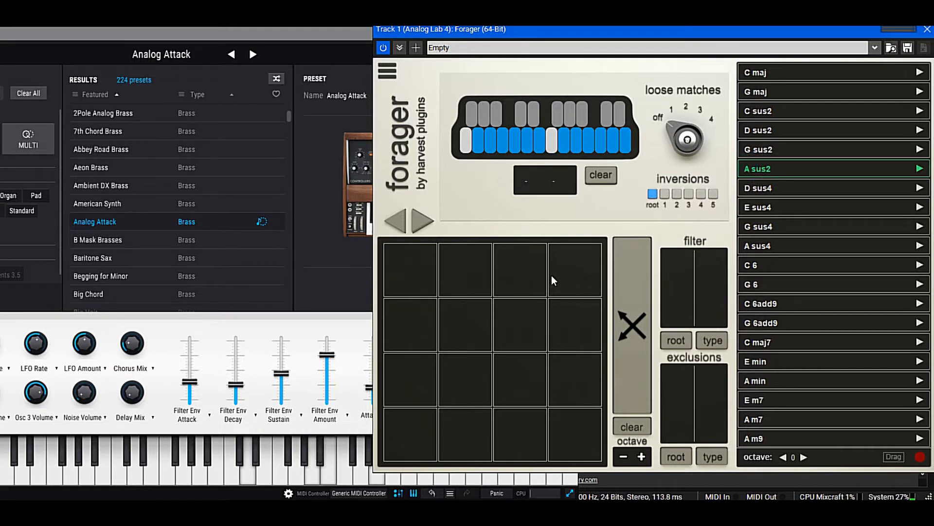
{"action": "left_click_drag", "start_coordinate": [551, 275], "coordinate": [559, 273]}
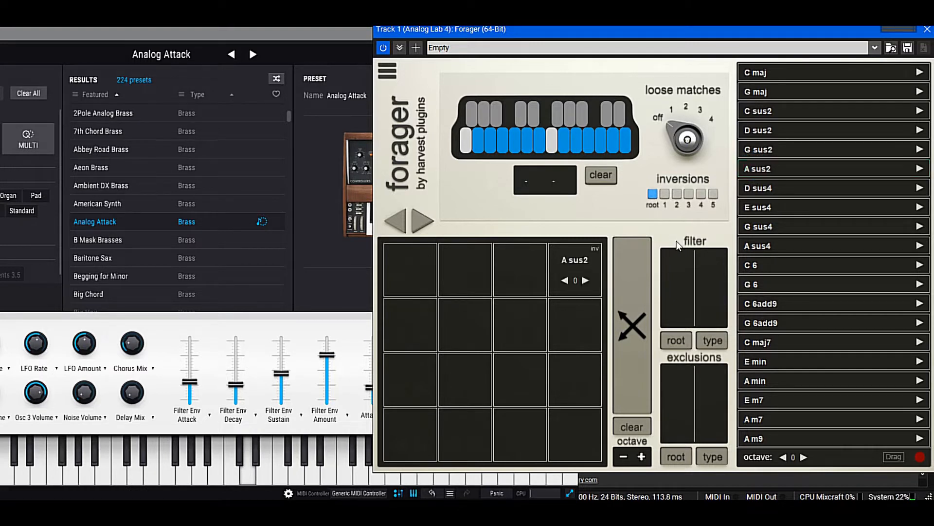
{"action": "left_click", "coordinate": [577, 267]}
{"action": "left_click", "coordinate": [579, 266]}
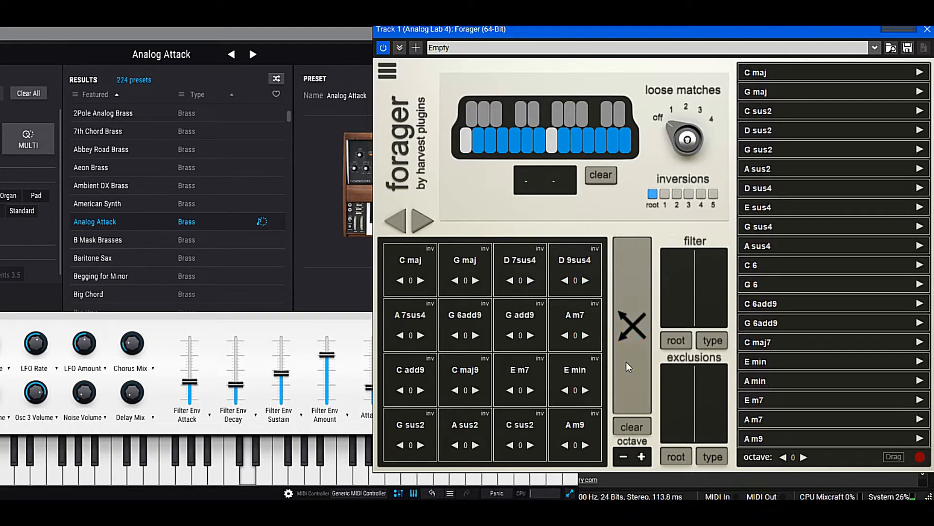
Refill all sixteen Forager pads with randomly chosen chords from the list.
{"action": "left_click", "coordinate": [630, 323]}
{"action": "left_click", "coordinate": [634, 322]}
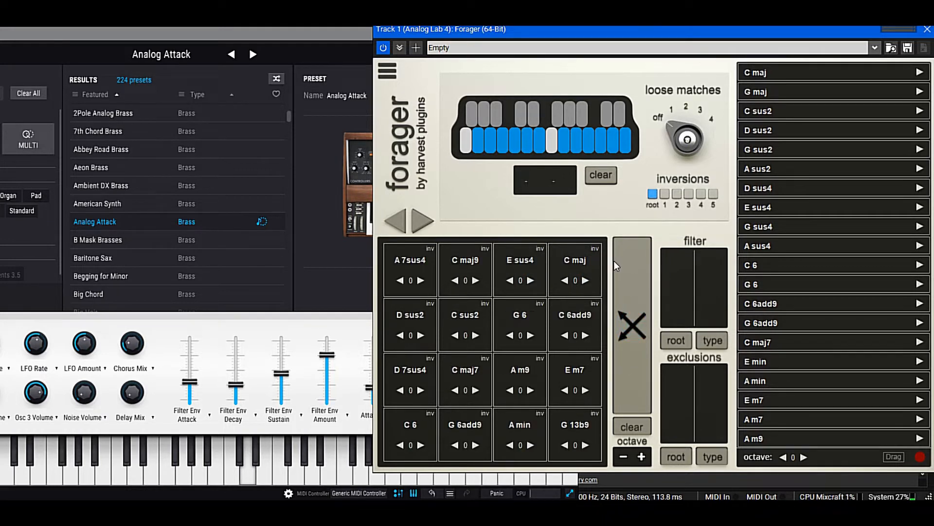
Play the C 6 chord pad, and switch Forager's bypass on and off again.
{"action": "left_click", "coordinate": [439, 426]}
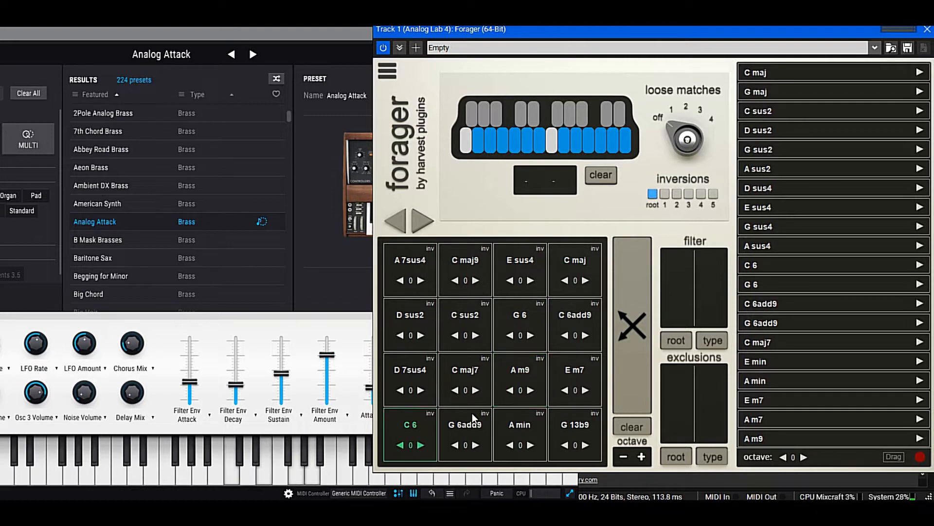
{"action": "left_click", "coordinate": [384, 47]}
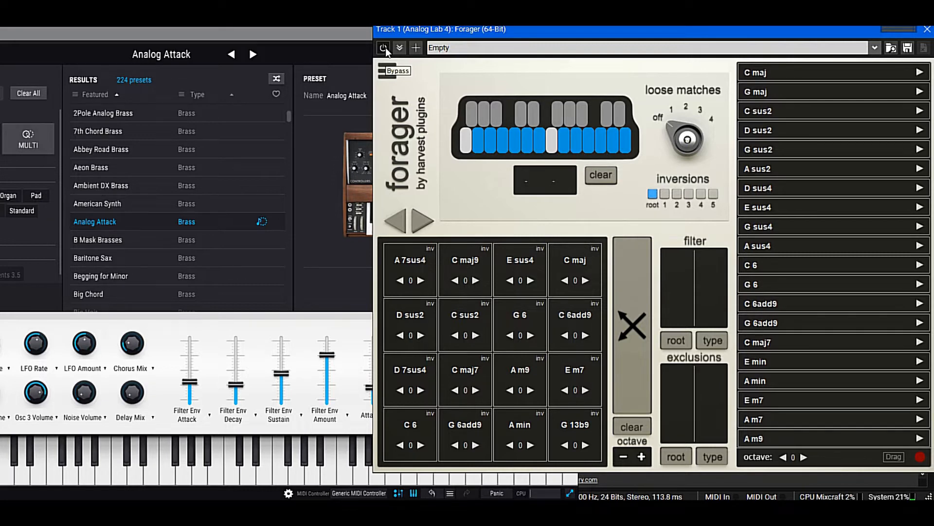
{"action": "left_click", "coordinate": [384, 48]}
Add A#/Bb, C#/Db and D#/Eb to Forager's selected notes and set loose matches to 1.
{"action": "left_click", "coordinate": [580, 116]}
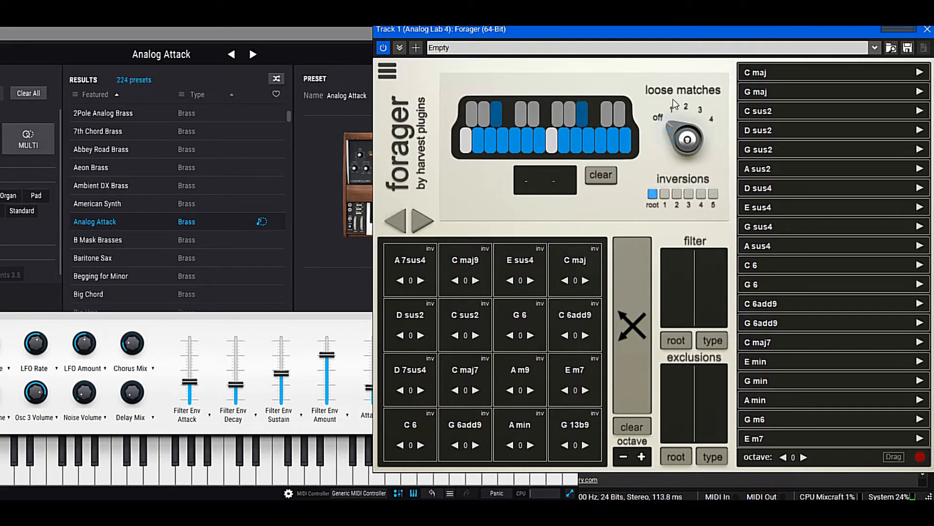
{"action": "left_click_drag", "start_coordinate": [671, 135], "coordinate": [675, 104]}
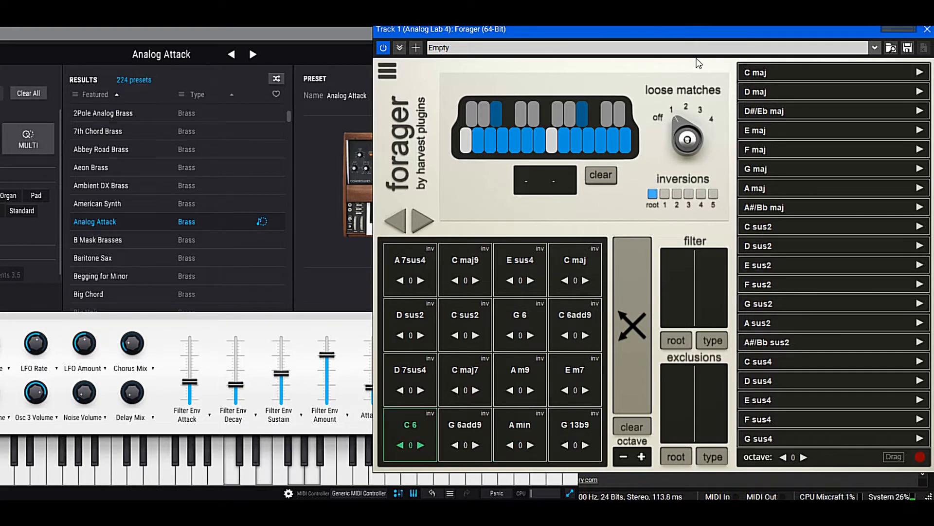
{"action": "left_click", "coordinate": [608, 114]}
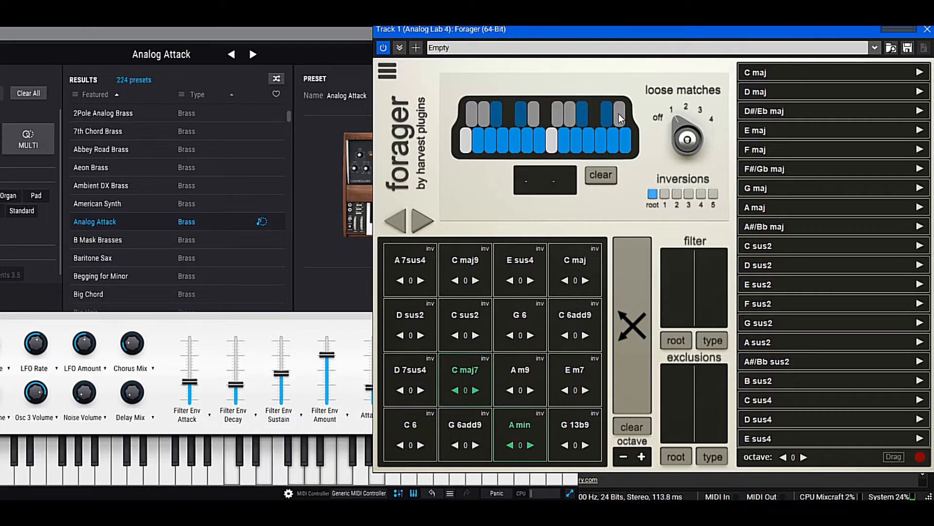
{"action": "left_click", "coordinate": [620, 114]}
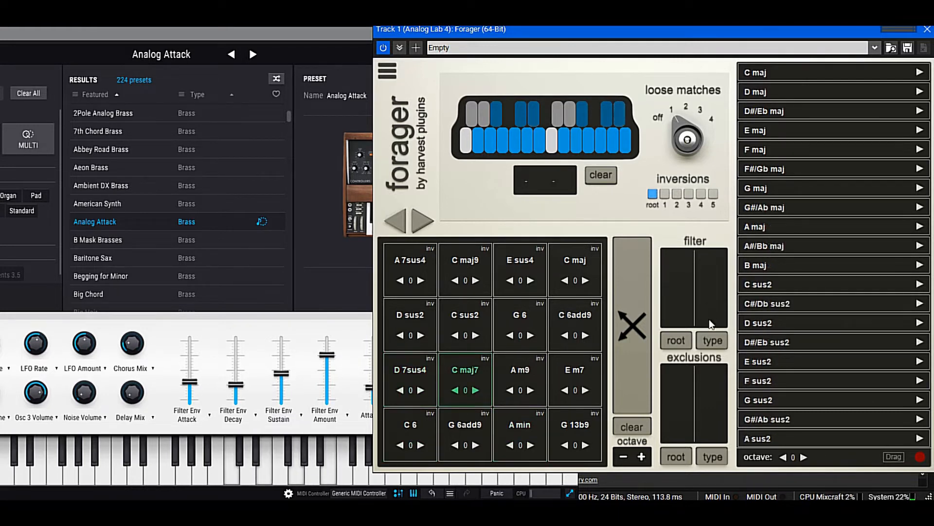
Try limiting the chord list to root C and to root B, removing each root filter again.
{"action": "left_click", "coordinate": [682, 340]}
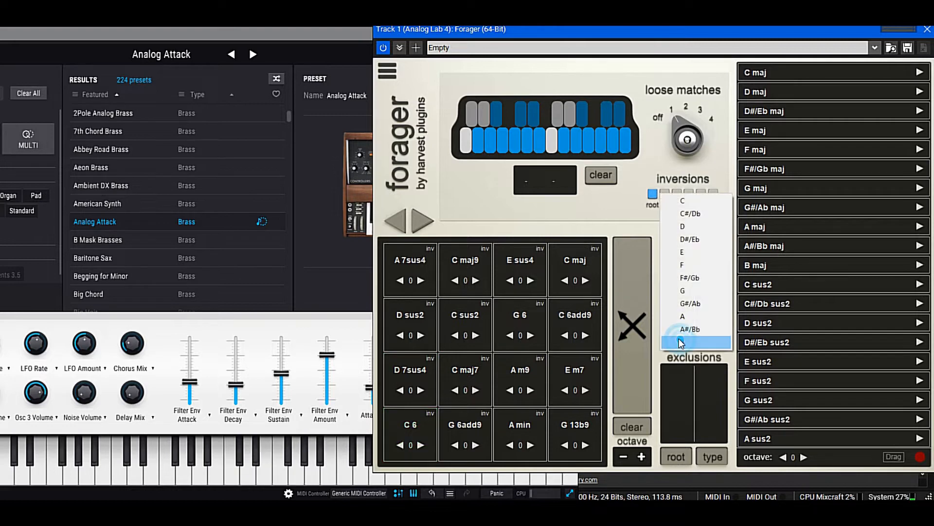
{"action": "left_click", "coordinate": [694, 203]}
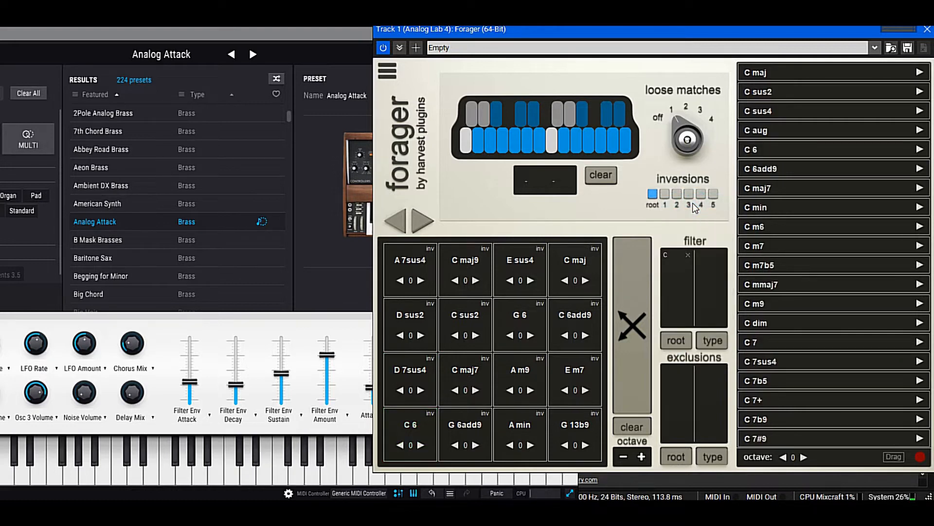
{"action": "scroll", "coordinate": [800, 433], "scroll_direction": "down", "scroll_amount": 10}
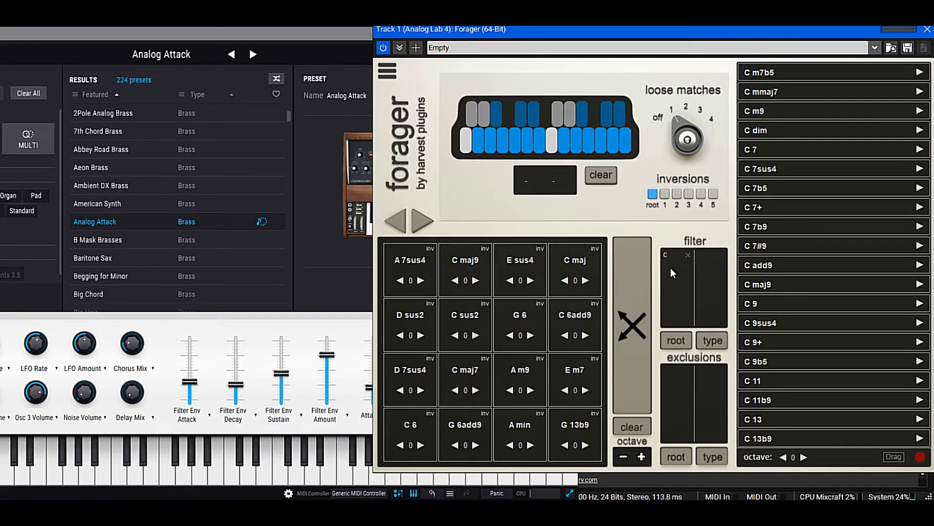
{"action": "left_click", "coordinate": [669, 254]}
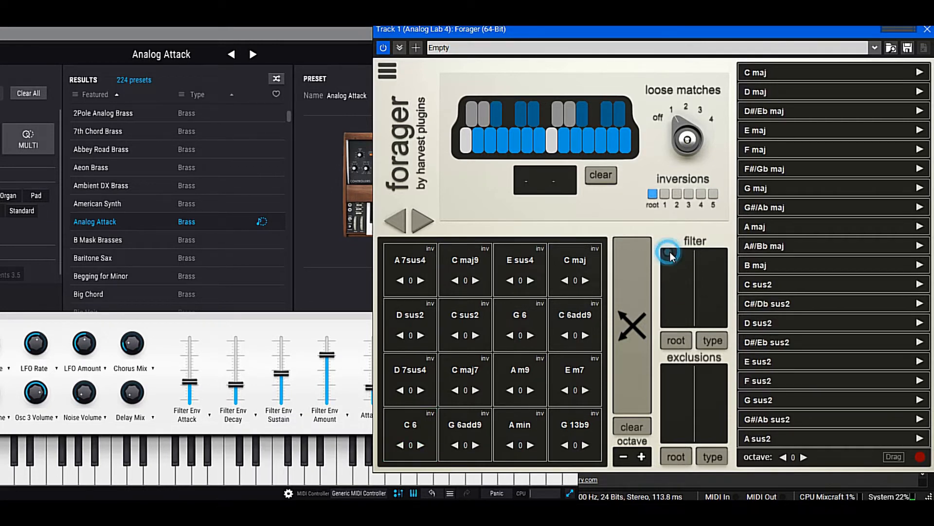
{"action": "left_click", "coordinate": [683, 337]}
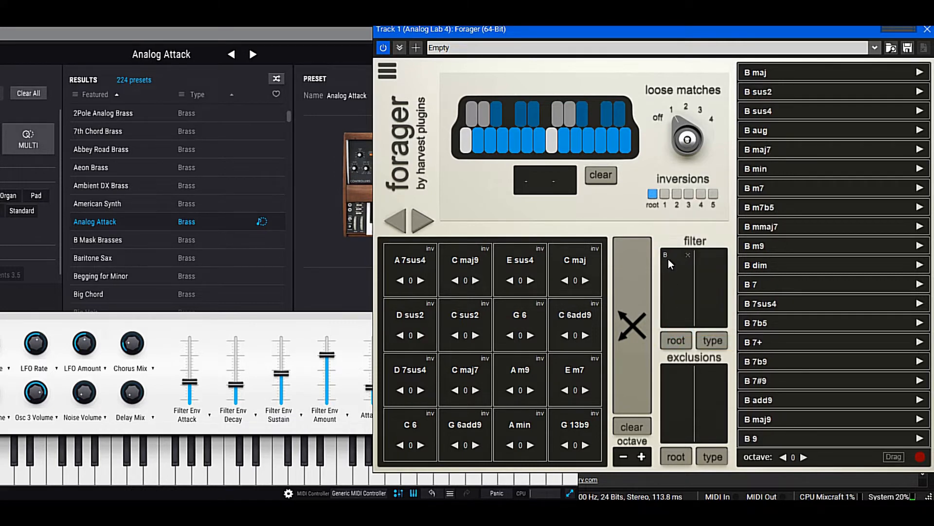
{"action": "left_click", "coordinate": [668, 262]}
Filter the chord list to root D and refill all sixteen pads with random D chords.
{"action": "left_click", "coordinate": [680, 341]}
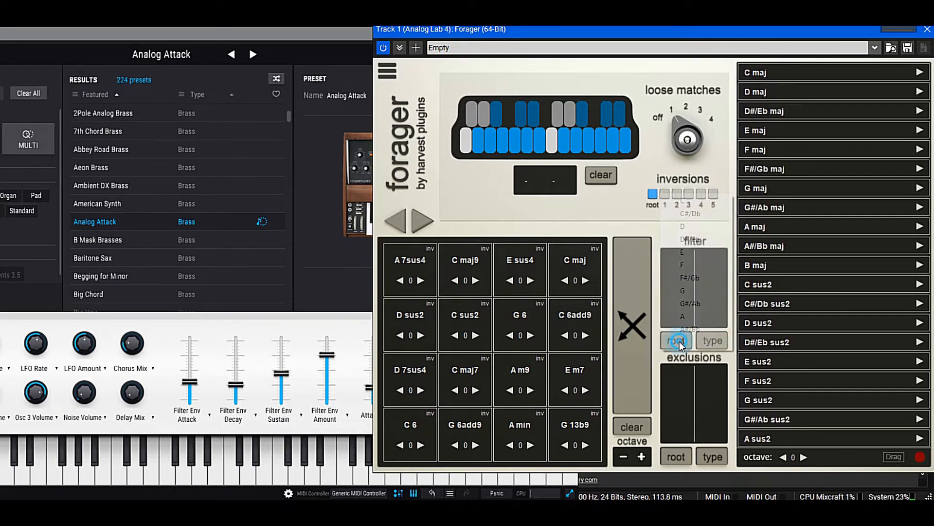
{"action": "left_click", "coordinate": [687, 224]}
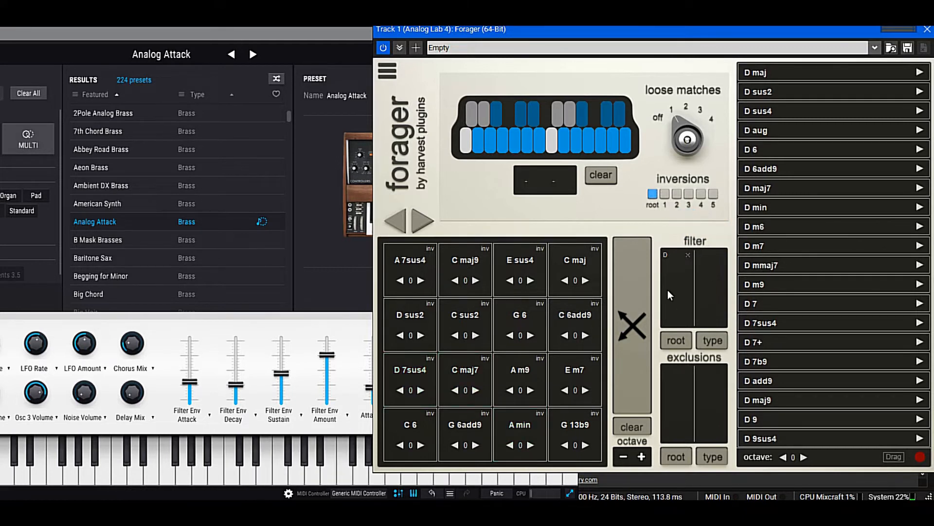
{"action": "left_click", "coordinate": [635, 325]}
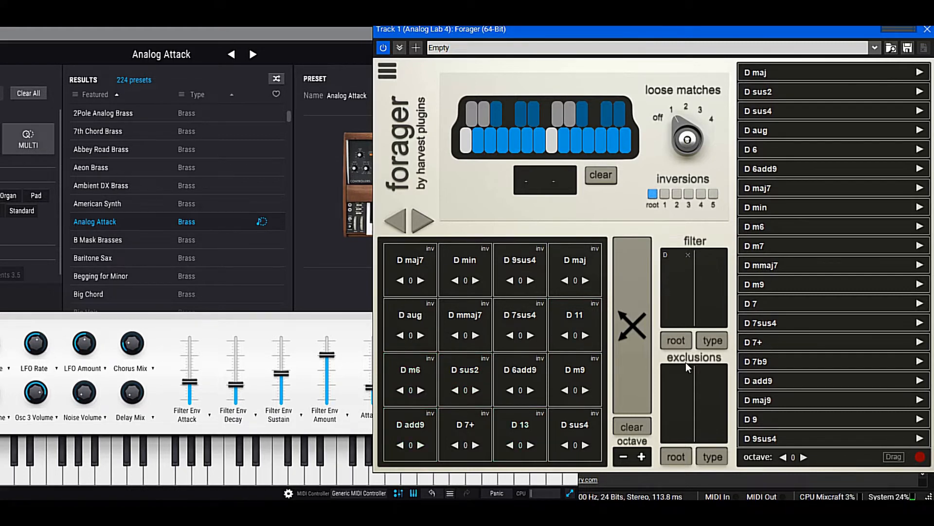
Replace the D root filter with root filters for B and C.
{"action": "left_click", "coordinate": [675, 256]}
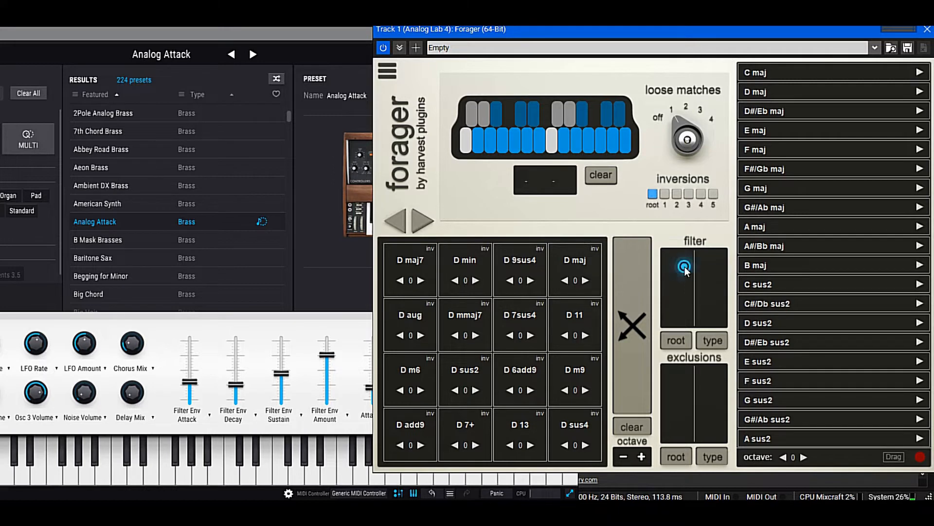
{"action": "left_click", "coordinate": [682, 338]}
{"action": "left_click", "coordinate": [718, 338]}
{"action": "left_click", "coordinate": [676, 341]}
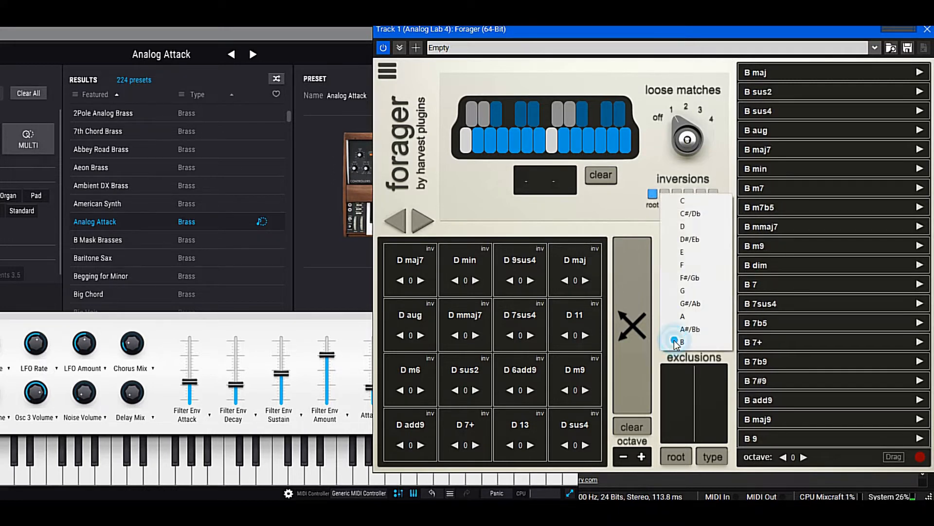
{"action": "left_click", "coordinate": [678, 205]}
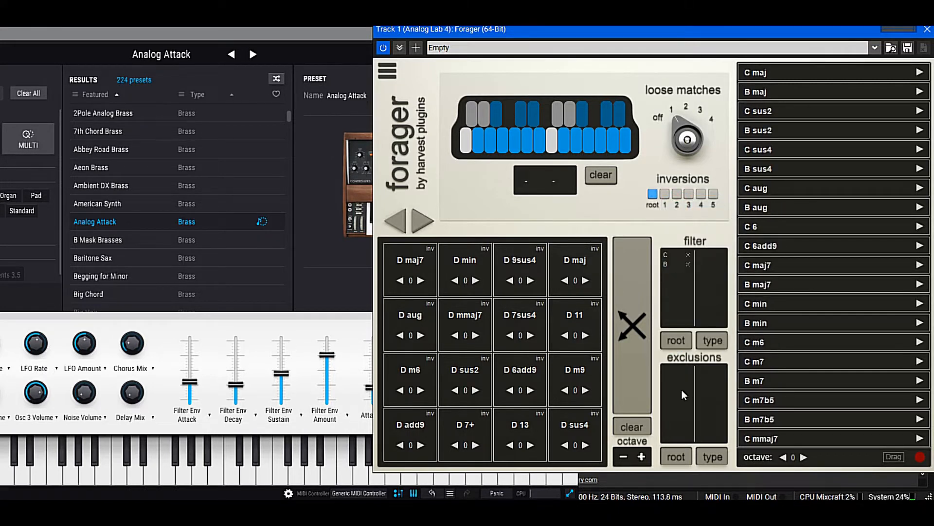
Exclude roots E and A and the sus4 chord type from the generated chord list.
{"action": "left_click", "coordinate": [676, 456]}
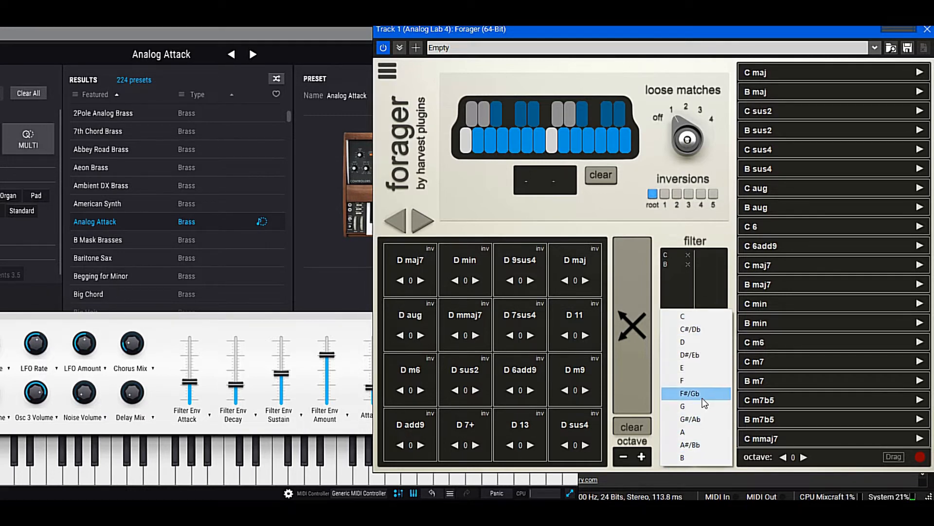
{"action": "left_click", "coordinate": [734, 237]}
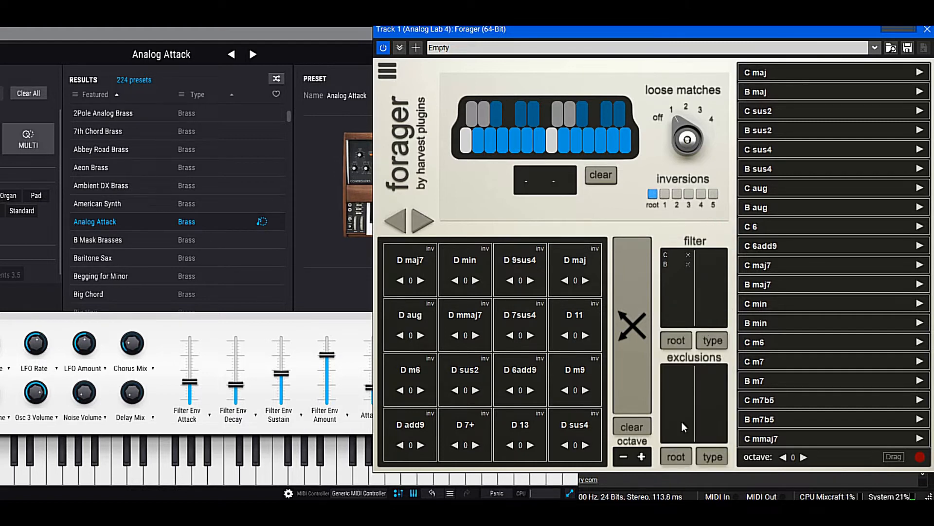
{"action": "left_click", "coordinate": [680, 451]}
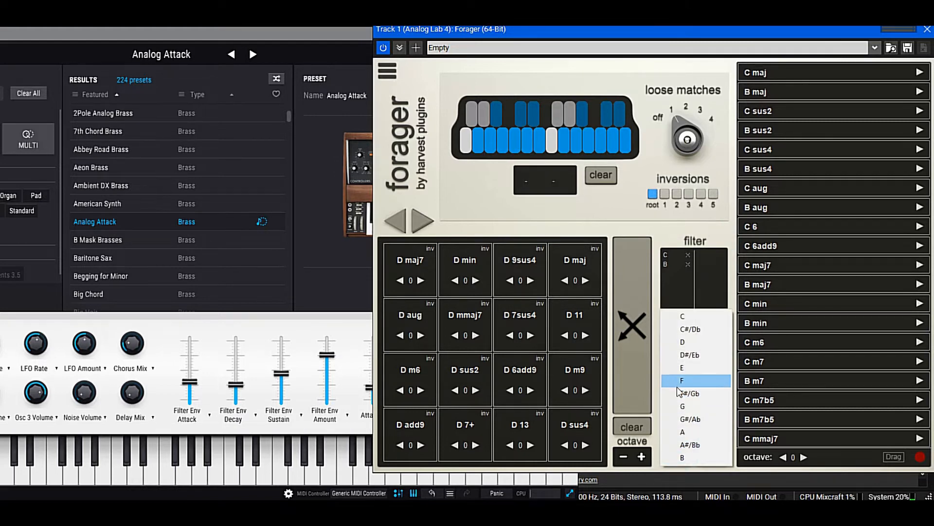
{"action": "left_click", "coordinate": [676, 385]}
{"action": "left_click", "coordinate": [684, 460]}
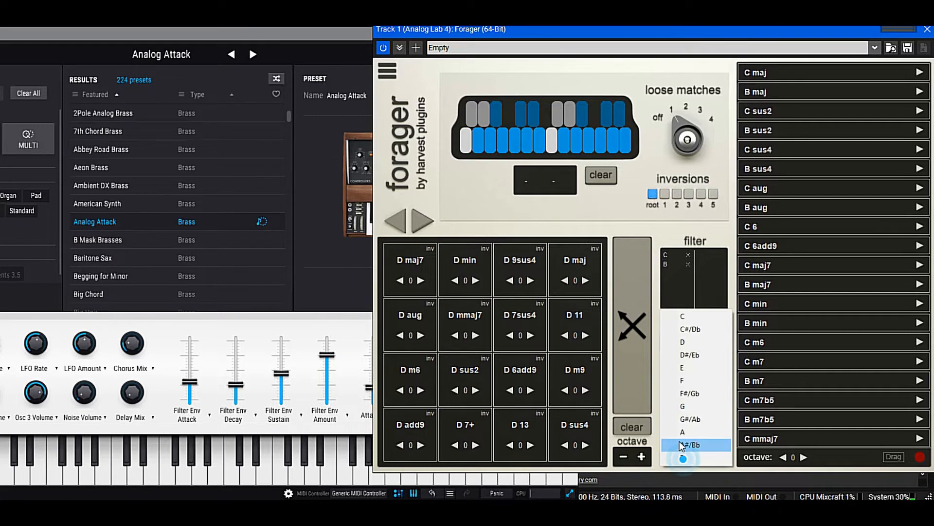
{"action": "left_click", "coordinate": [698, 434]}
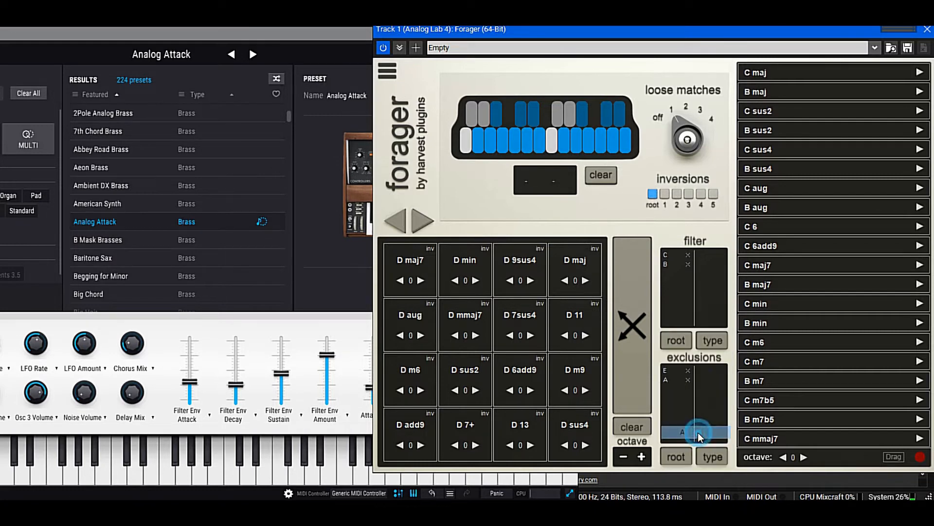
{"action": "left_click", "coordinate": [713, 454]}
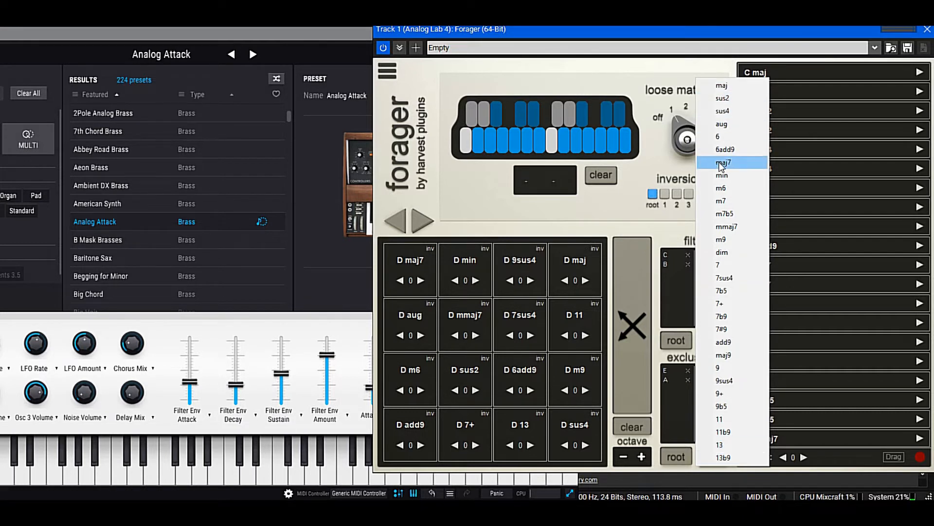
{"action": "left_click", "coordinate": [725, 111]}
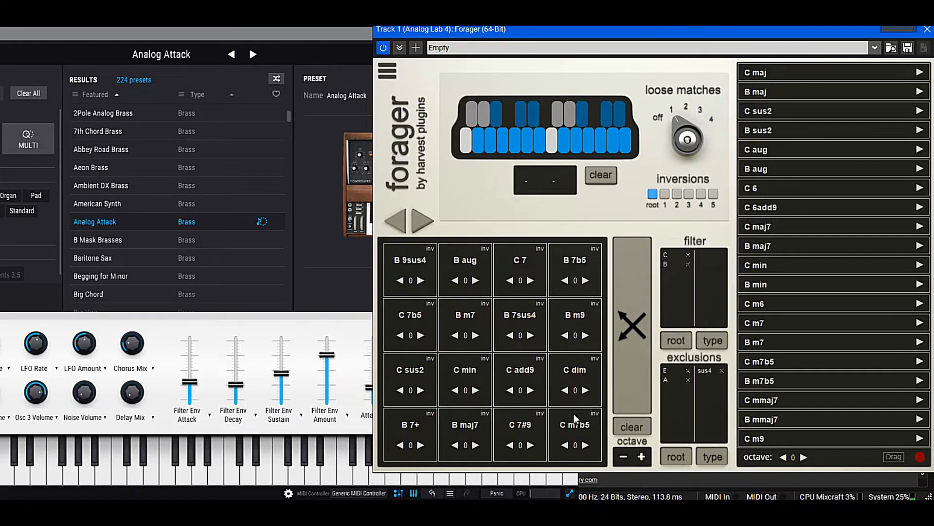
Rearrange chords on the pads, and refill all sixteen pads with random chords at octave 1.
{"action": "left_click_drag", "start_coordinate": [574, 415], "coordinate": [524, 422]}
{"action": "left_click_drag", "start_coordinate": [535, 389], "coordinate": [524, 417]}
{"action": "left_click", "coordinate": [764, 145]}
{"action": "left_click_drag", "start_coordinate": [487, 420], "coordinate": [511, 426]}
{"action": "left_click", "coordinate": [632, 323]}
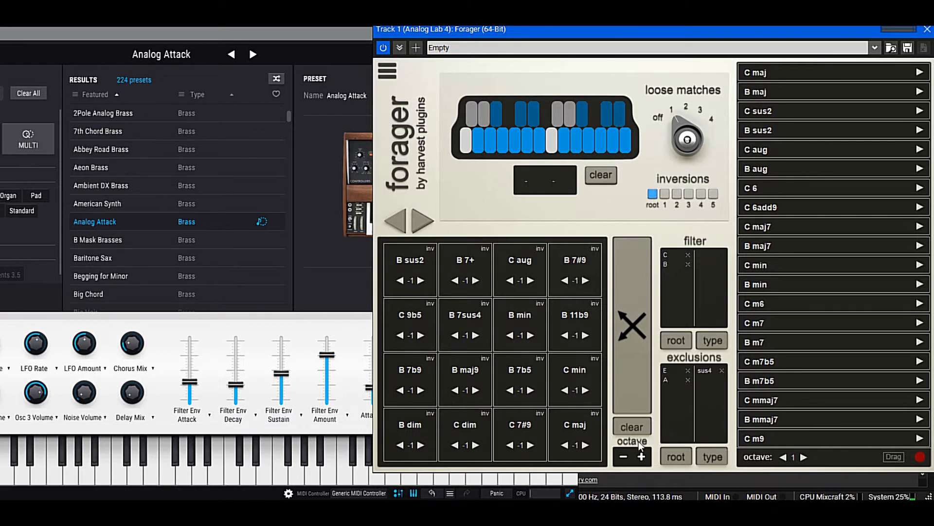
{"action": "left_click", "coordinate": [626, 326]}
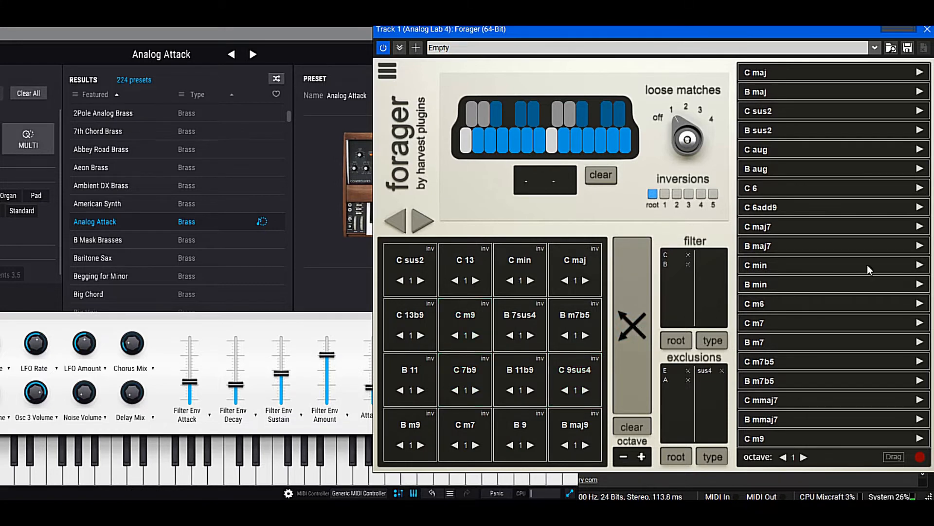
Remove A#/Bb, C#/Db and D#/Eb from the selected notes on the keyboard.
{"action": "left_click", "coordinate": [584, 115]}
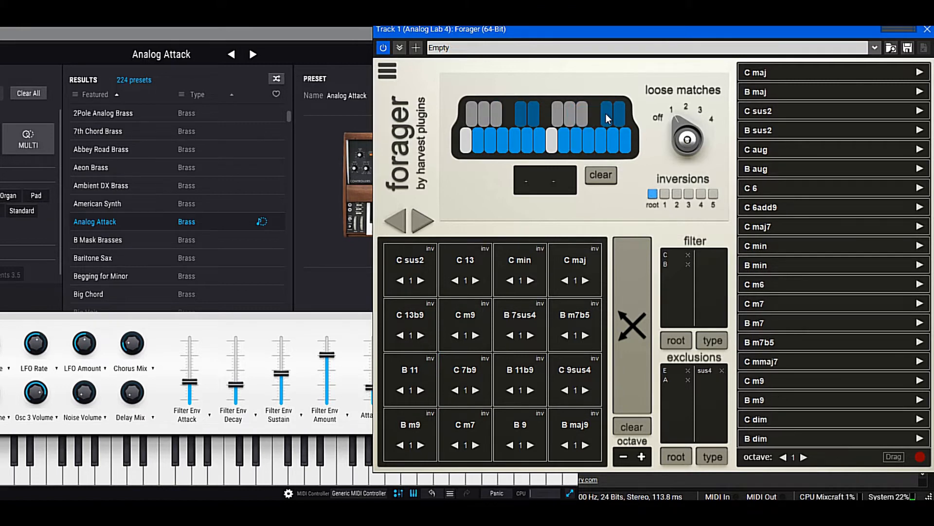
{"action": "left_click", "coordinate": [606, 113]}
{"action": "left_click", "coordinate": [620, 113]}
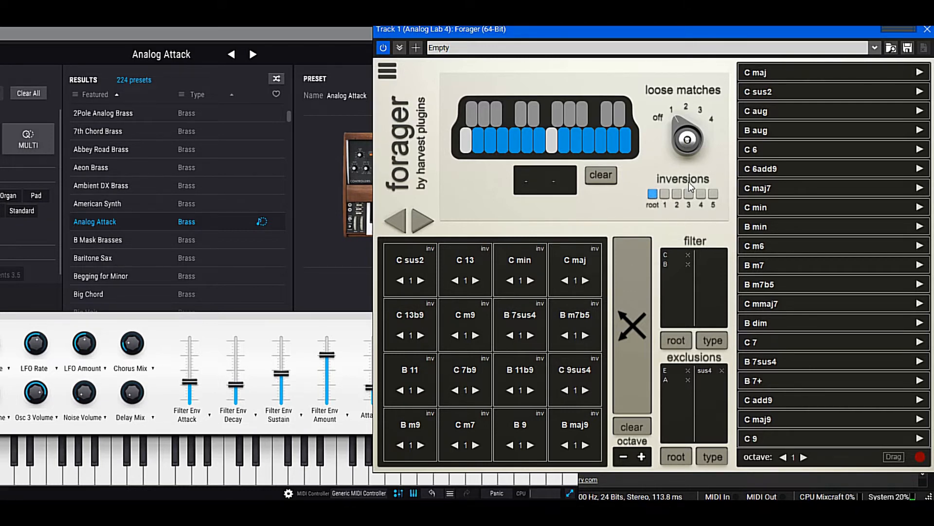
Set inversions to 1 only with loose matches off, and refill the pads with the matching chords.
{"action": "left_click", "coordinate": [663, 194]}
{"action": "left_click_drag", "start_coordinate": [676, 125], "coordinate": [664, 171]}
{"action": "left_click_drag", "start_coordinate": [676, 120], "coordinate": [655, 216]}
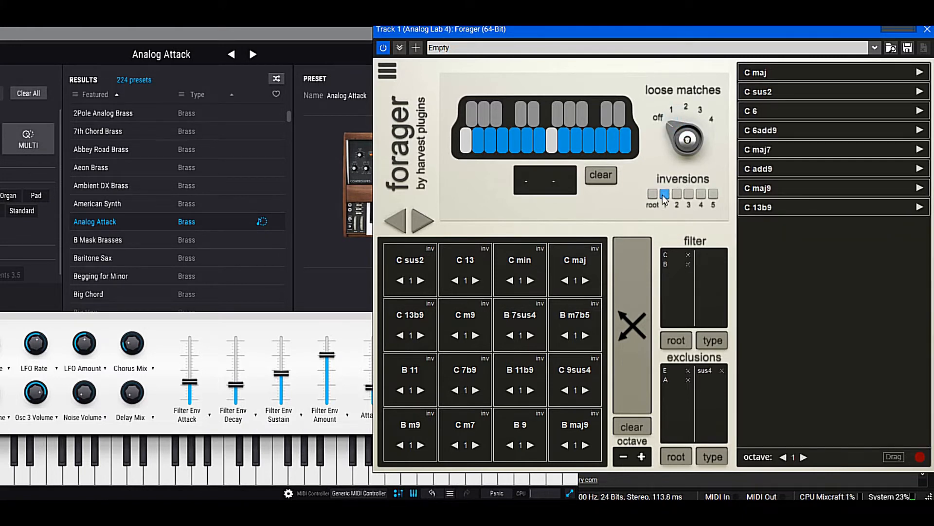
{"action": "left_click", "coordinate": [627, 325]}
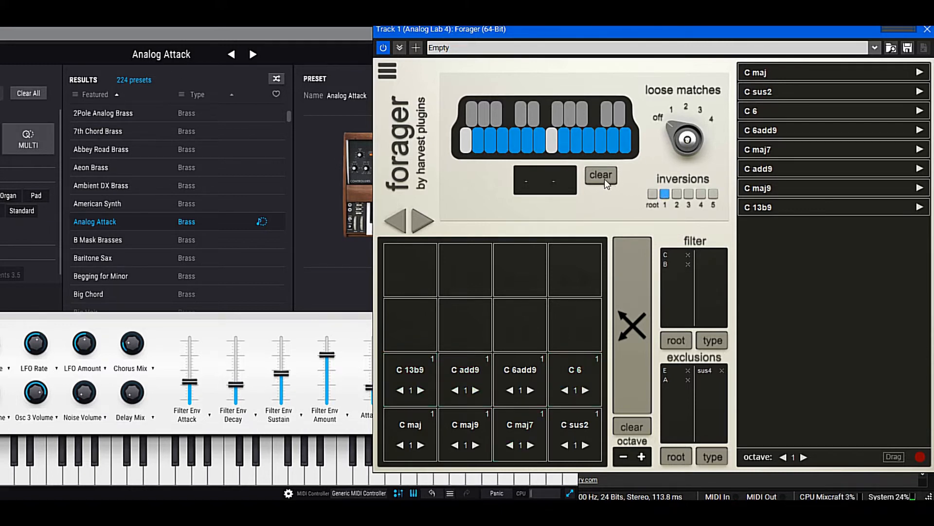
Switch the inversions back to root and refill the pads twice with shuffled chords.
{"action": "left_click", "coordinate": [652, 194]}
{"action": "left_click", "coordinate": [633, 324]}
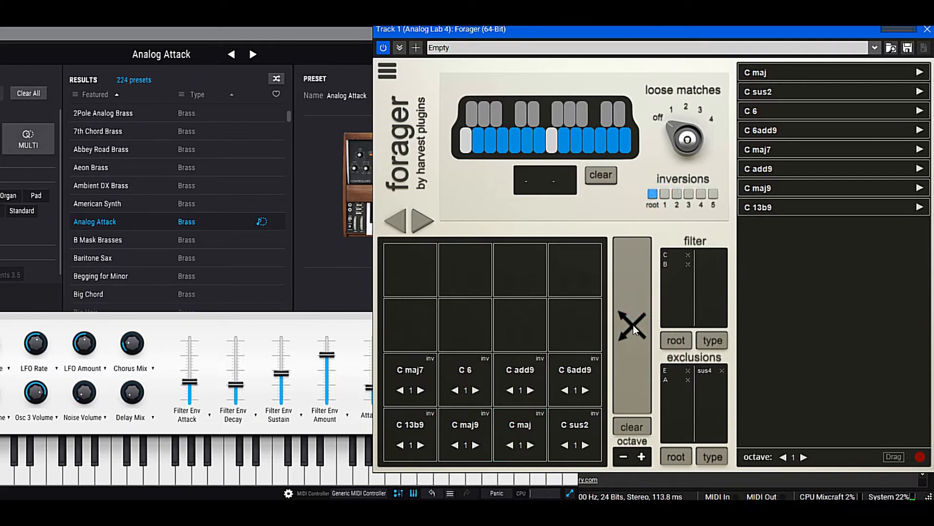
{"action": "left_click", "coordinate": [632, 323]}
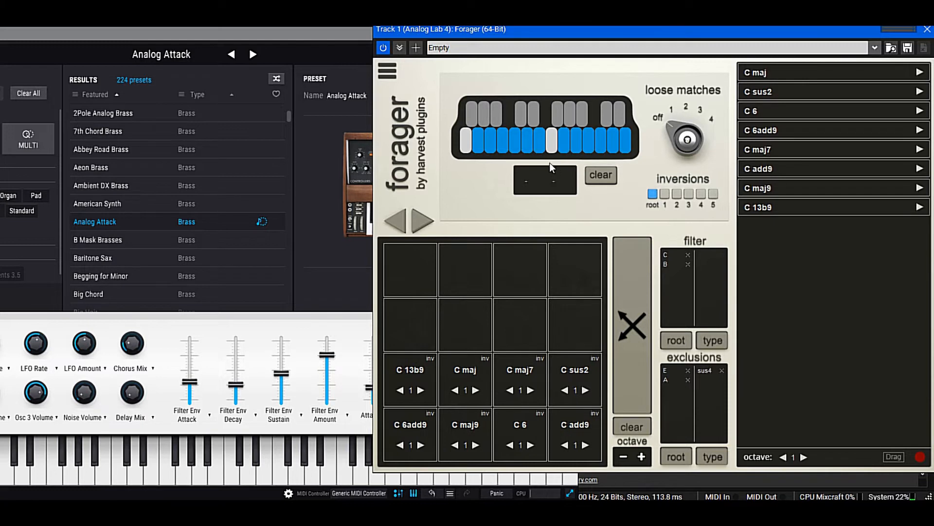
Add F to the selected notes and remove all root and type exclusions.
{"action": "left_click", "coordinate": [552, 143]}
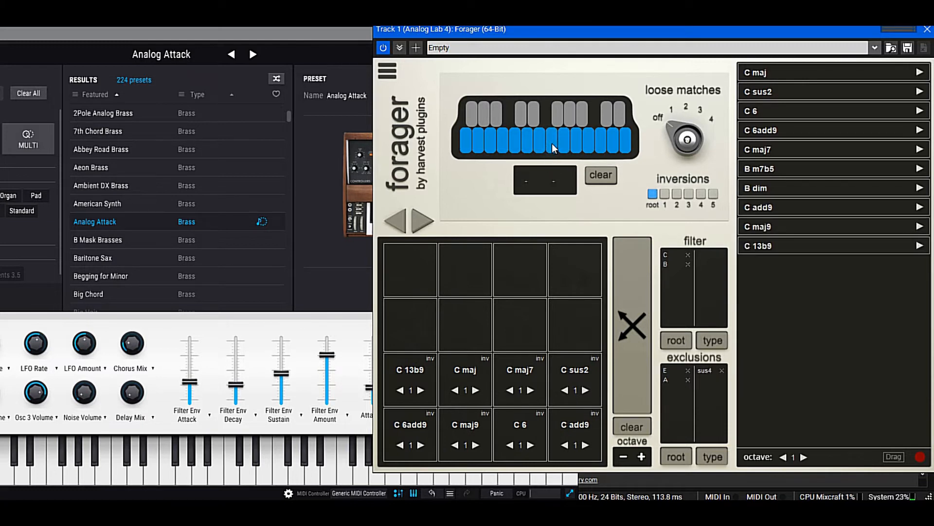
{"action": "left_click", "coordinate": [687, 370]}
{"action": "left_click", "coordinate": [722, 370]}
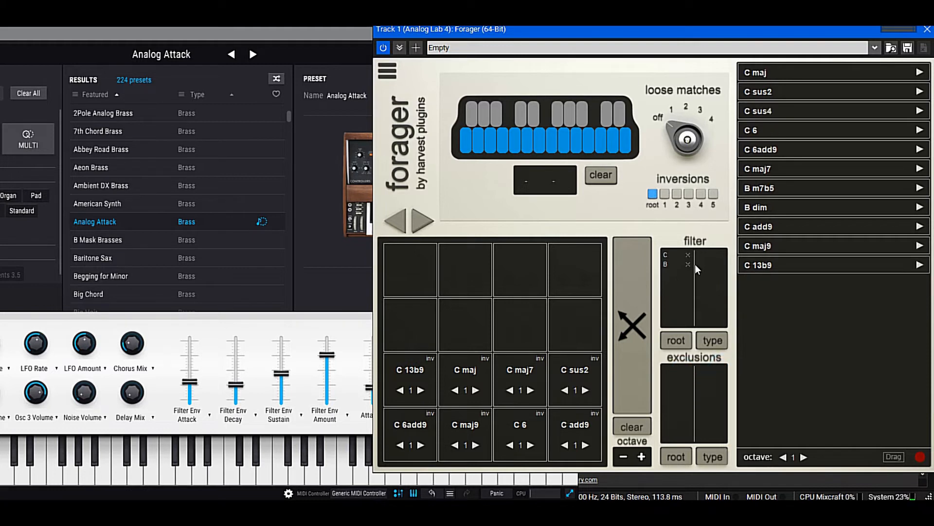
Remove the C and B root filters and refill all sixteen pads with random chords.
{"action": "left_click", "coordinate": [688, 263]}
{"action": "left_click", "coordinate": [688, 264]}
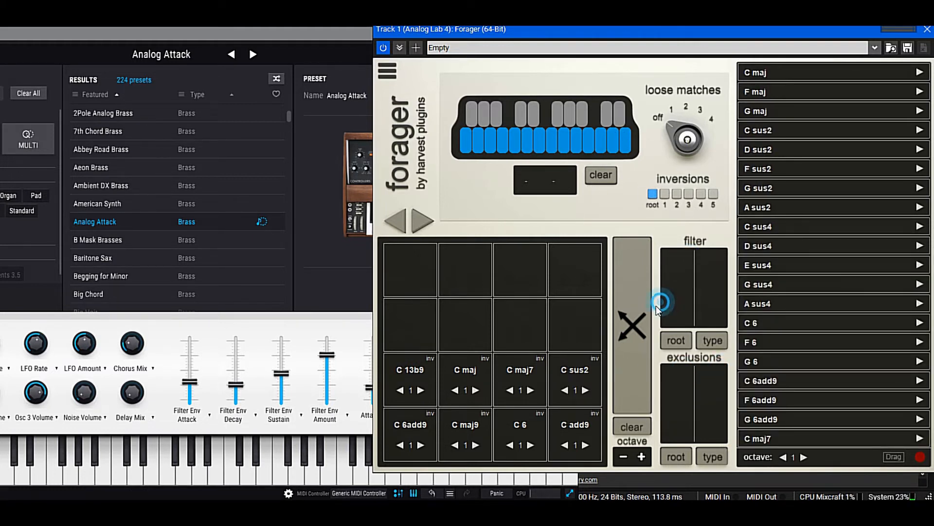
{"action": "left_click", "coordinate": [628, 334]}
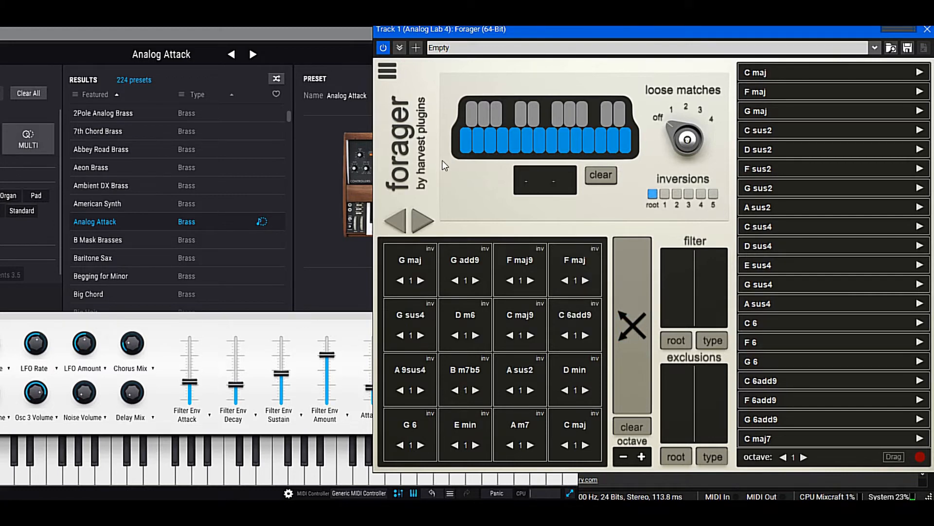
Step back and forward through the history of pad layouts to compare the earlier and latest chord sets.
{"action": "left_click", "coordinate": [398, 222]}
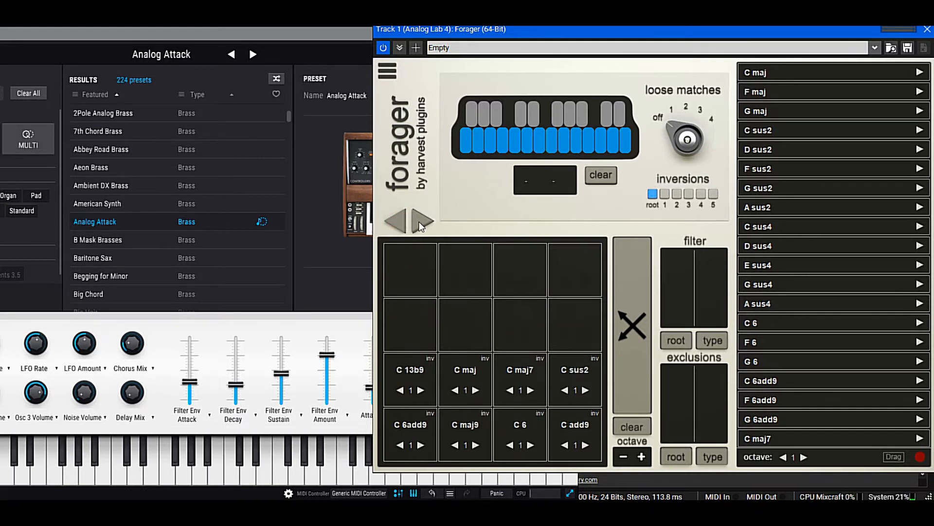
{"action": "left_click", "coordinate": [400, 223]}
{"action": "left_click", "coordinate": [400, 223]}
{"action": "left_click", "coordinate": [418, 221]}
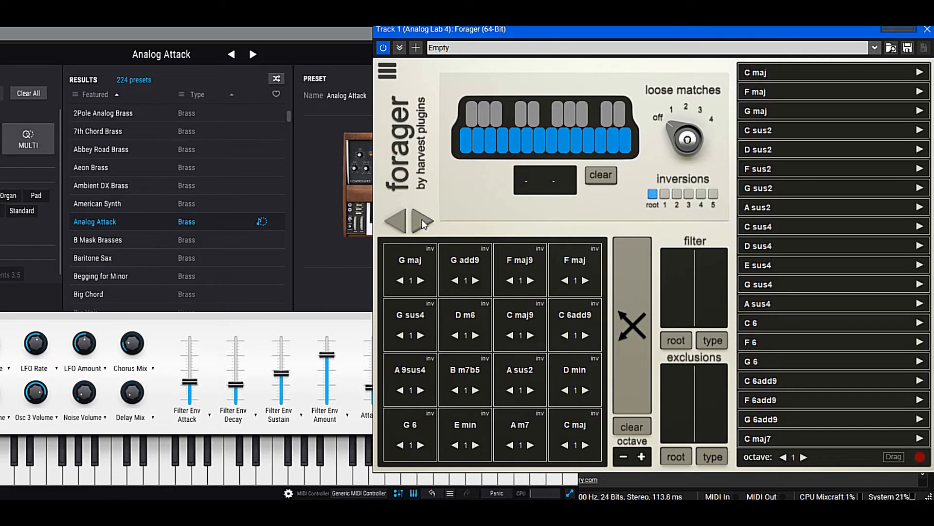
{"action": "left_click", "coordinate": [400, 223]}
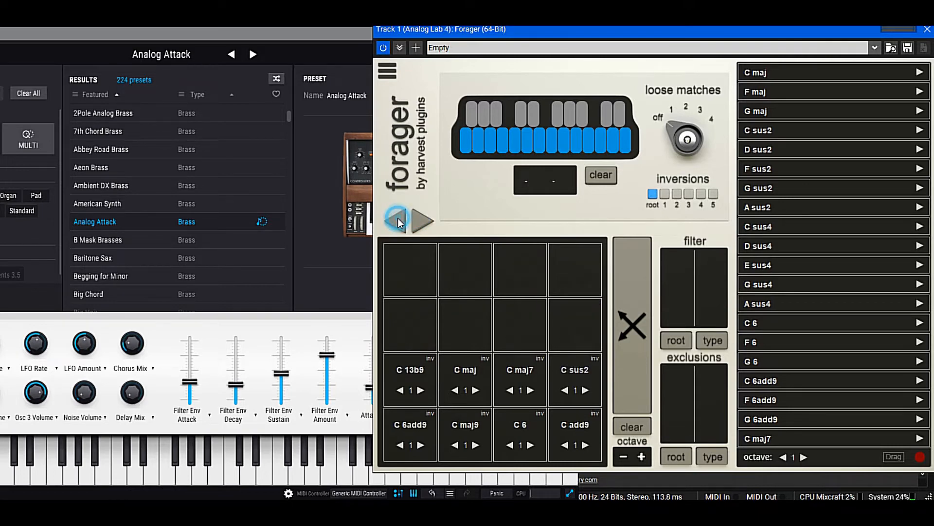
{"action": "left_click", "coordinate": [417, 223]}
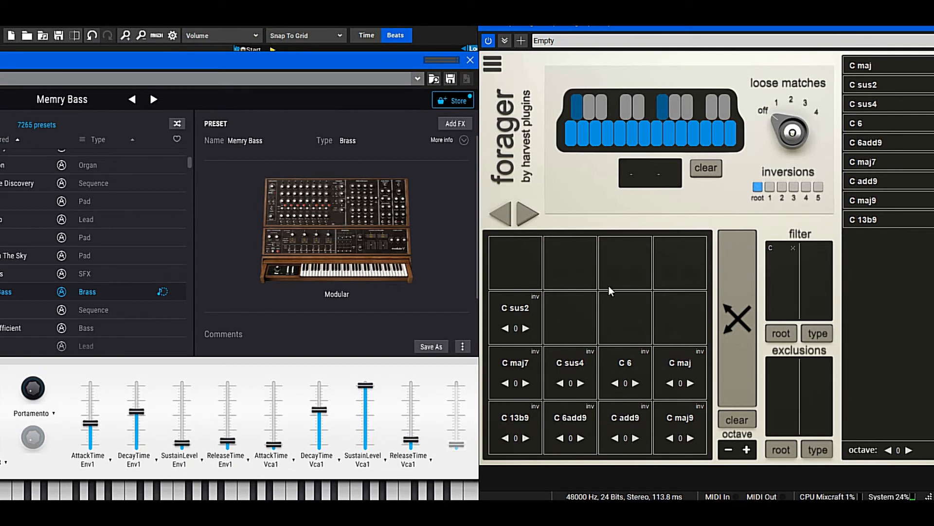
Play the C sus4 chord pad through the Memry Bass preset.
{"action": "left_click", "coordinate": [563, 366]}
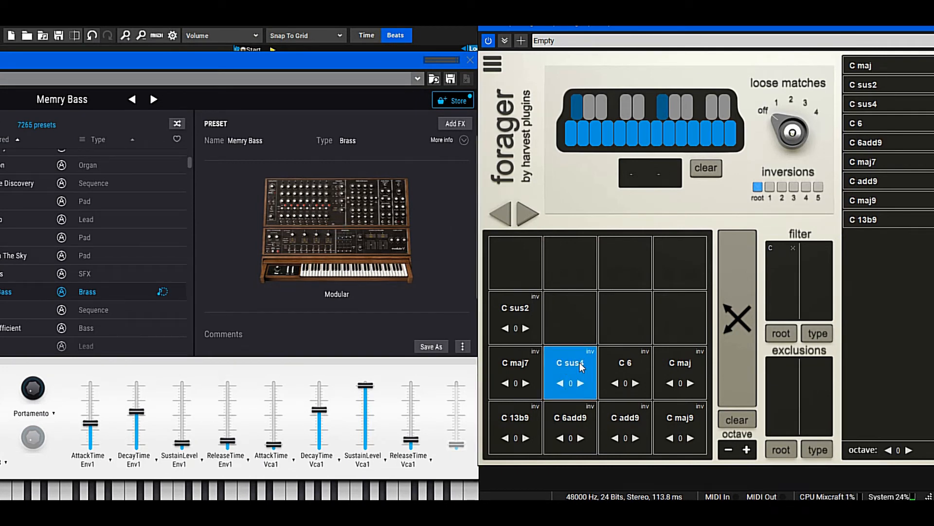
Lock the C maj pad alongside C sus4 and randomize the chords on the unlocked pads.
{"action": "left_click", "coordinate": [680, 361]}
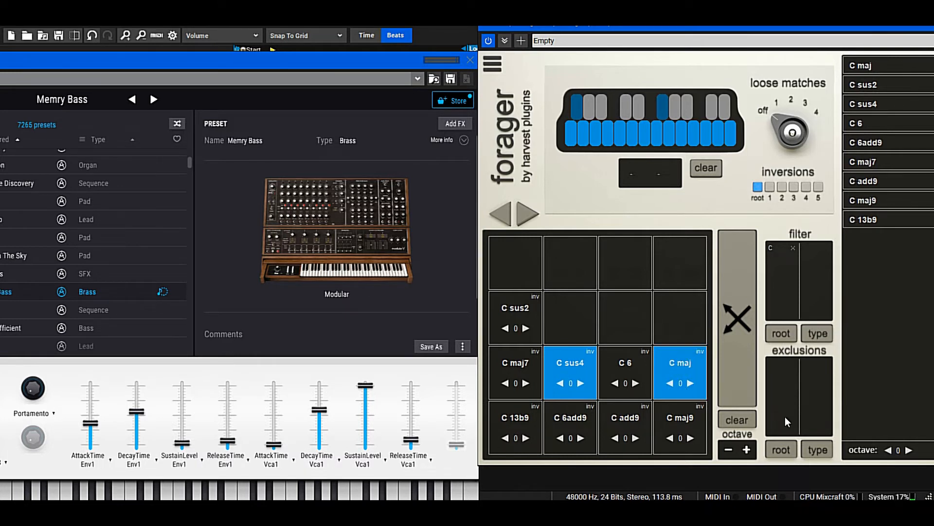
{"action": "left_click", "coordinate": [742, 321]}
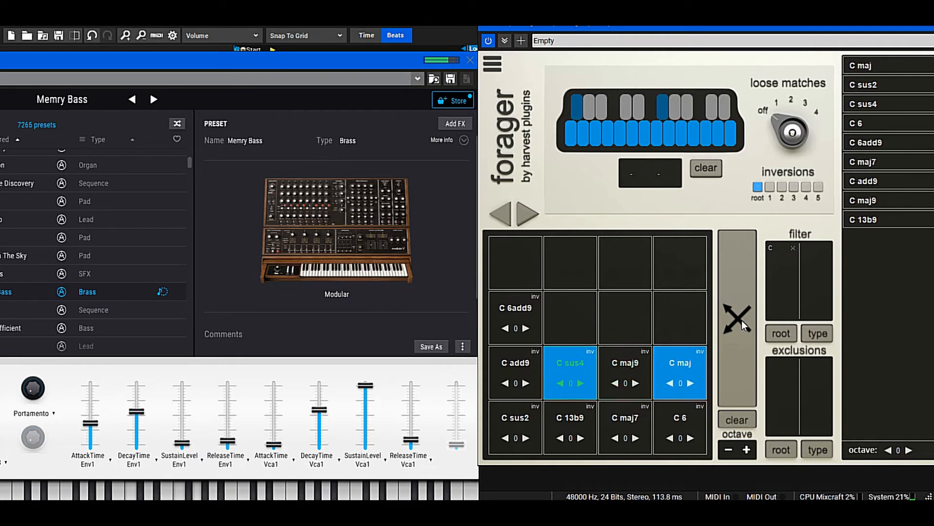
Add A# to the selected notes, randomize the unlocked pads repeatedly, and audition the C 9 pad.
{"action": "left_click", "coordinate": [687, 108]}
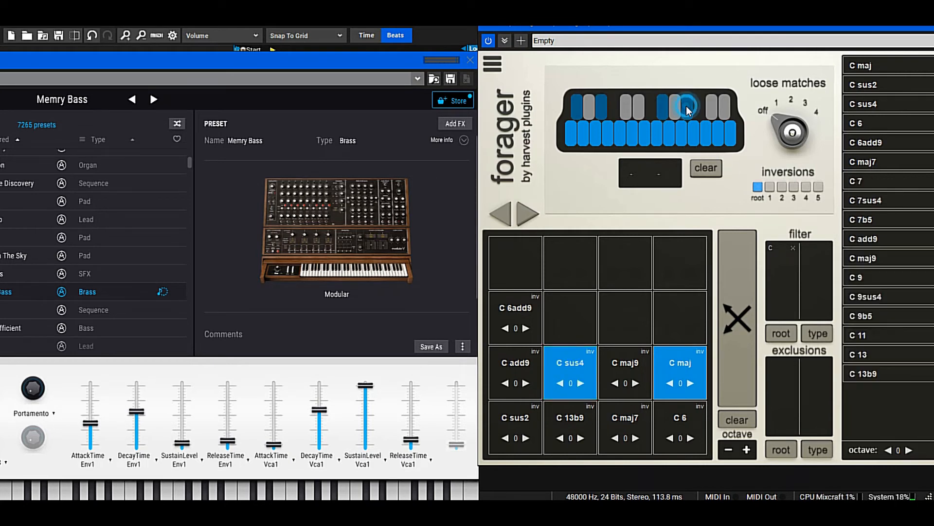
{"action": "left_click", "coordinate": [747, 317]}
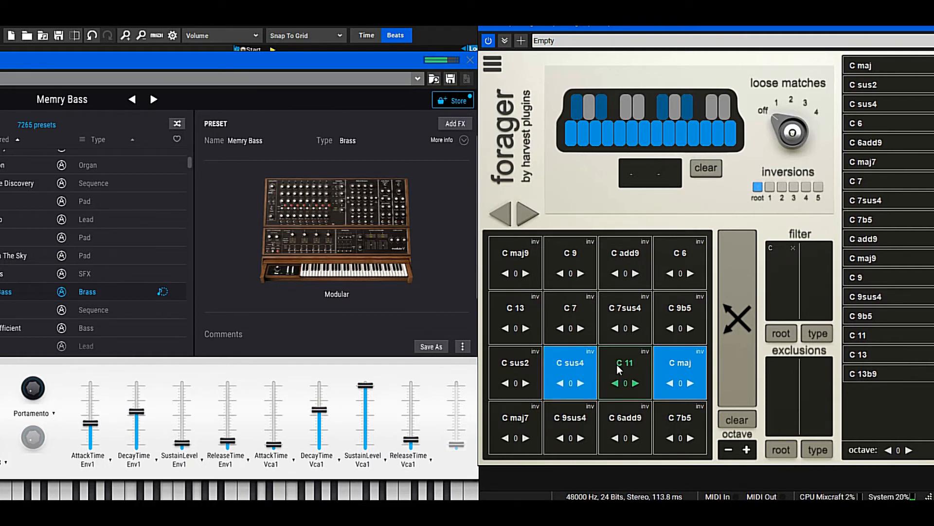
{"action": "left_click", "coordinate": [741, 321]}
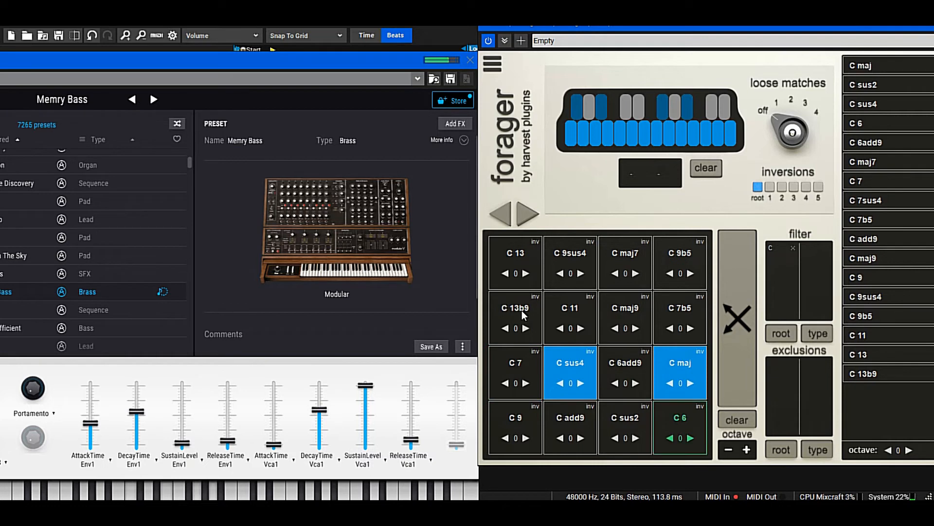
{"action": "left_click", "coordinate": [520, 424]}
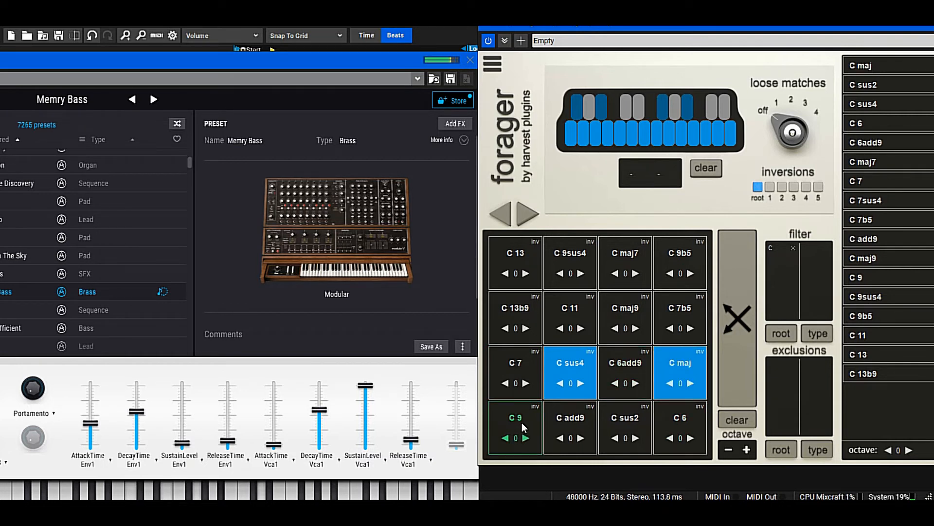
{"action": "left_click", "coordinate": [743, 315]}
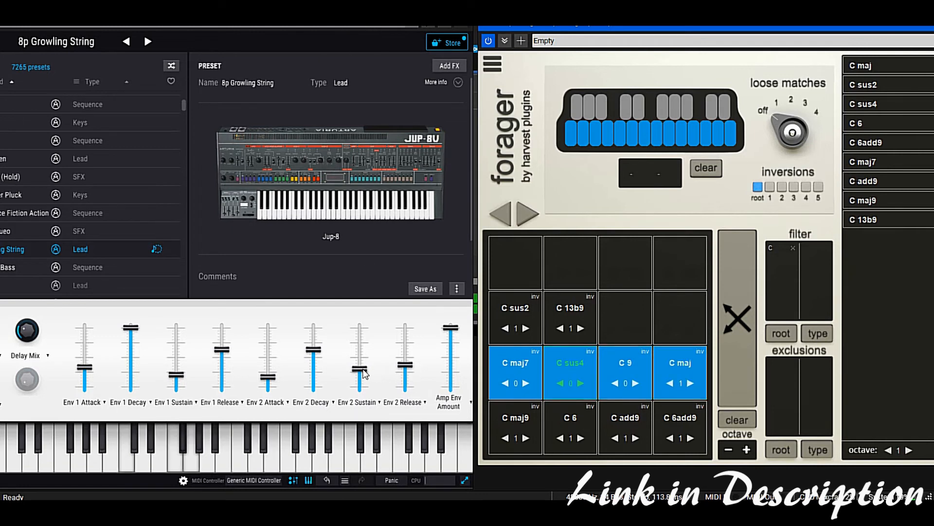
Raise Env 2 Sustain on the 8p Growling String preset and reshuffle the unlocked chord pads.
{"action": "left_click_drag", "start_coordinate": [360, 369], "coordinate": [360, 353]}
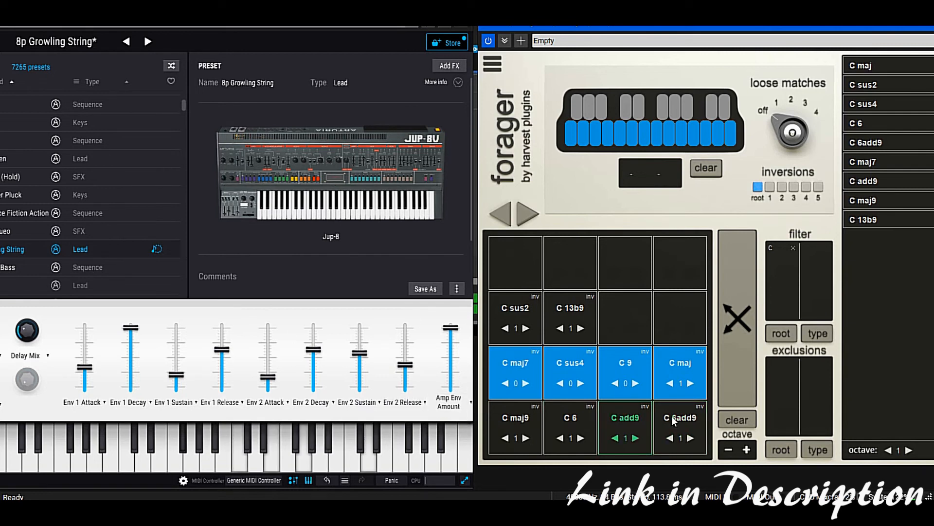
{"action": "left_click_drag", "start_coordinate": [674, 420], "coordinate": [750, 335]}
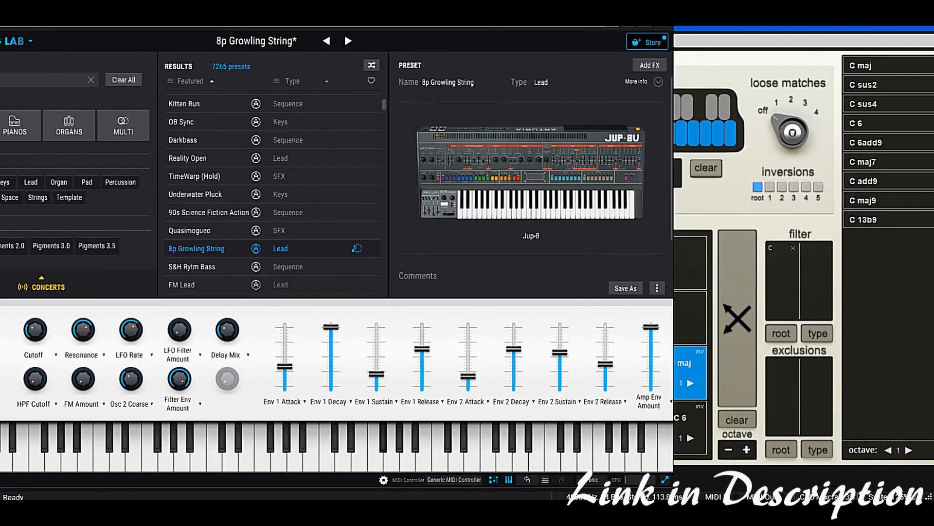
Move the Analog Lab window off the chord pads and shift the Forager window over to show more of its chord list.
{"action": "left_click_drag", "start_coordinate": [452, 11], "coordinate": [94, 27]}
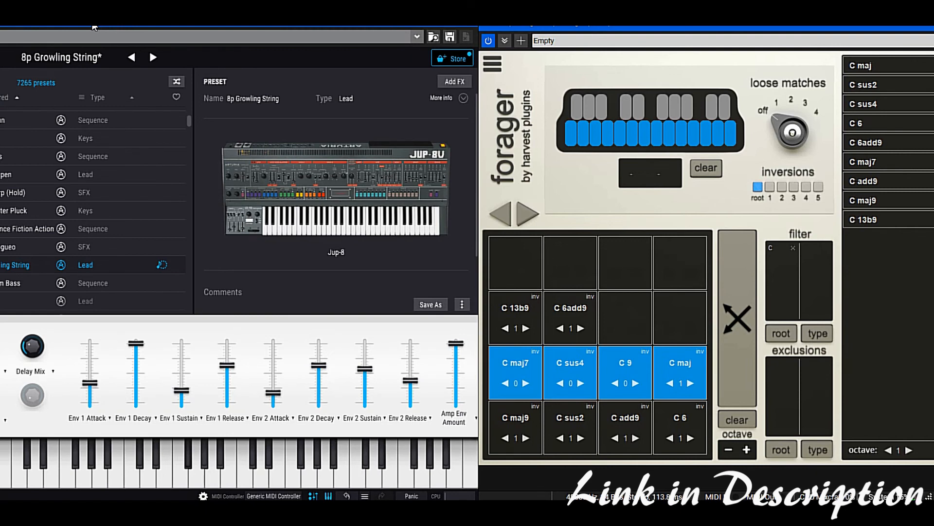
{"action": "left_click_drag", "start_coordinate": [751, 30], "coordinate": [689, 30]}
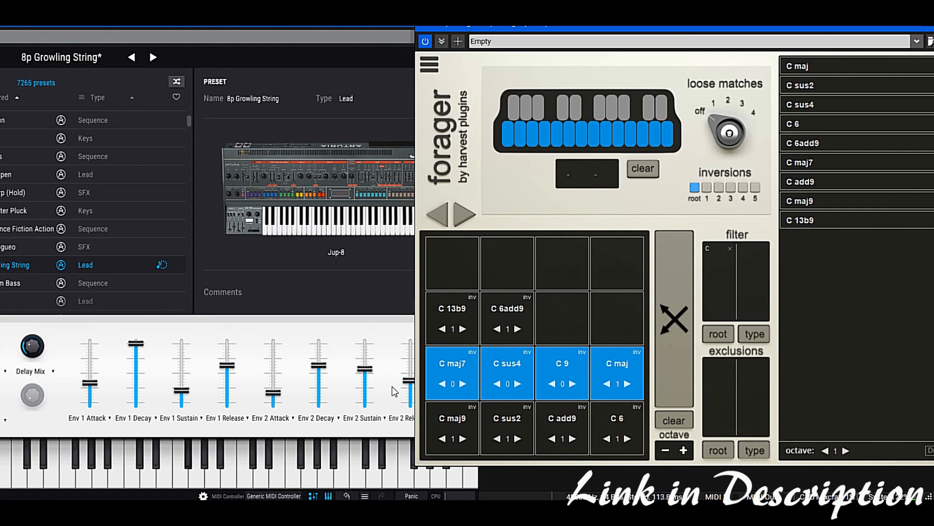
Switch to the Firefox page with the VSTBuzz Forager deal and display its price in US dollars.
{"action": "mouse_move", "coordinate": [272, 509]}
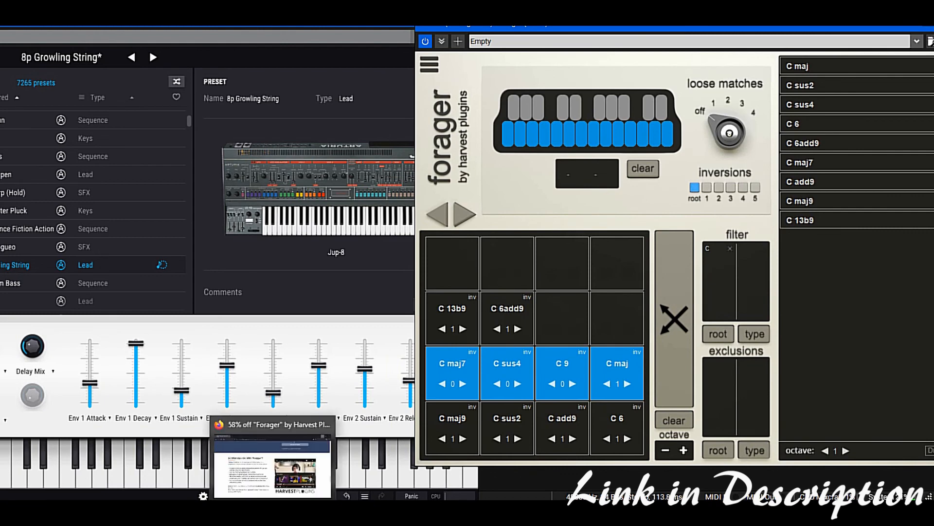
{"action": "left_click", "coordinate": [273, 462]}
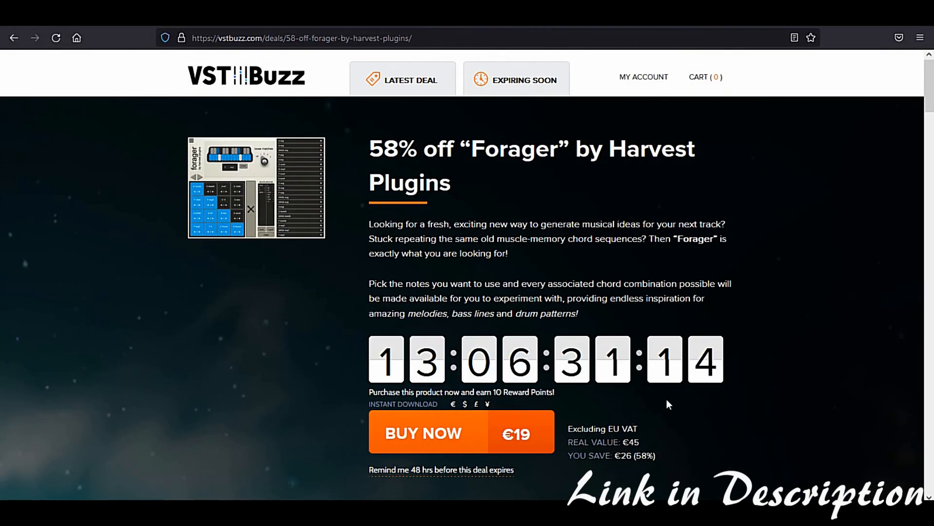
{"action": "left_click", "coordinate": [464, 404]}
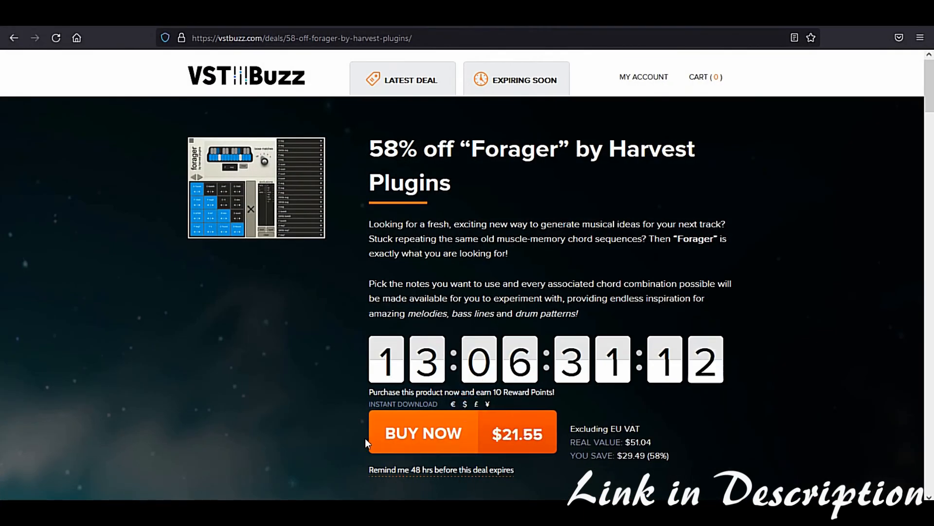